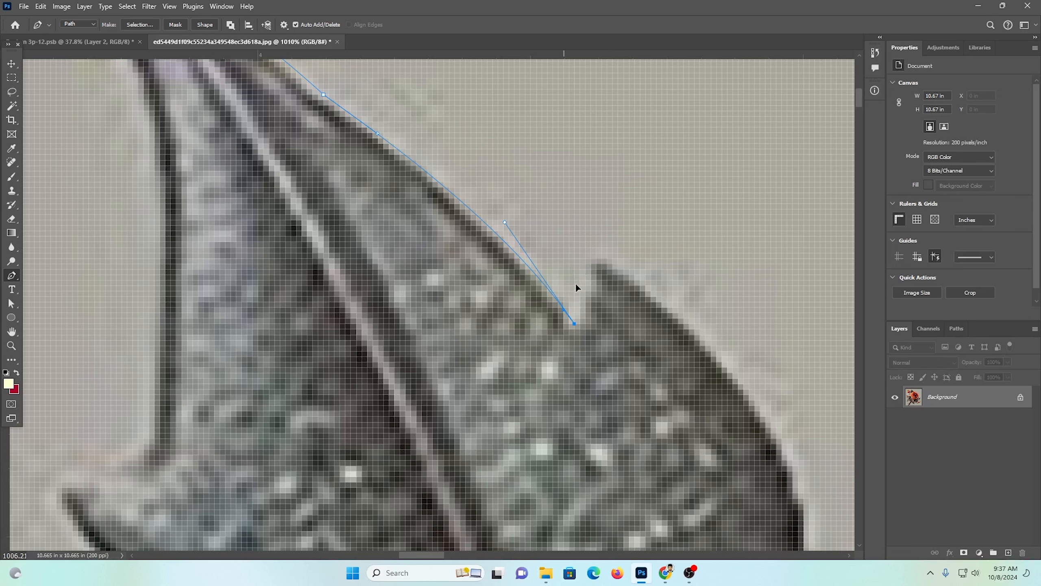
Extend the pen path from the notch to the pointed tip of the dark leaf's next lobe.
click(600, 259)
key(ctrl+z)
click(598, 260)
scroll(656, 254, down, 5)
scroll(656, 254, right, 3)
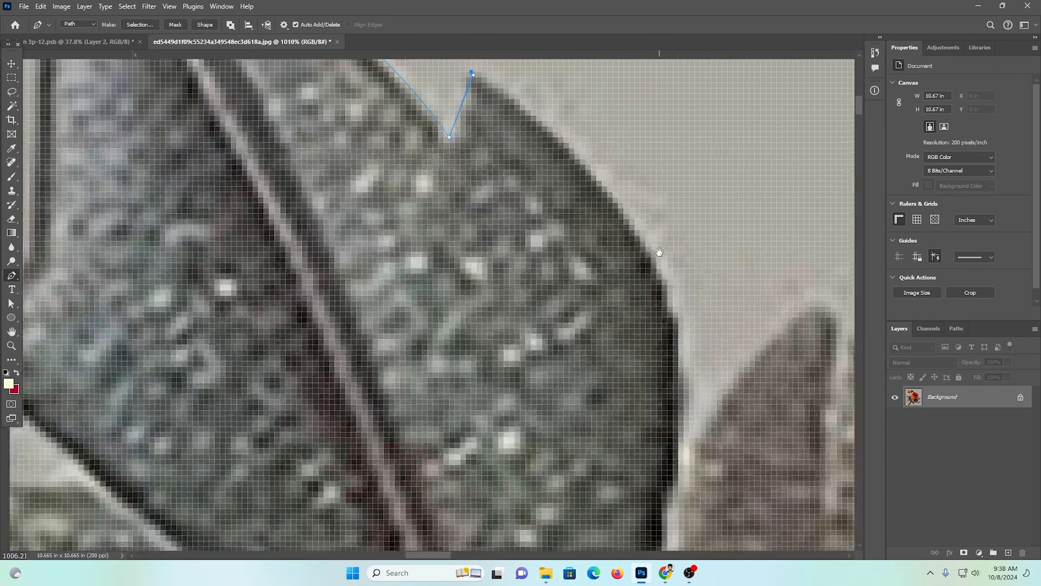
Curve the pen path down the outer edge of that lobe, ending with a corner anchor for a new direction.
scroll(644, 295, down, 5)
scroll(668, 378, up, 3)
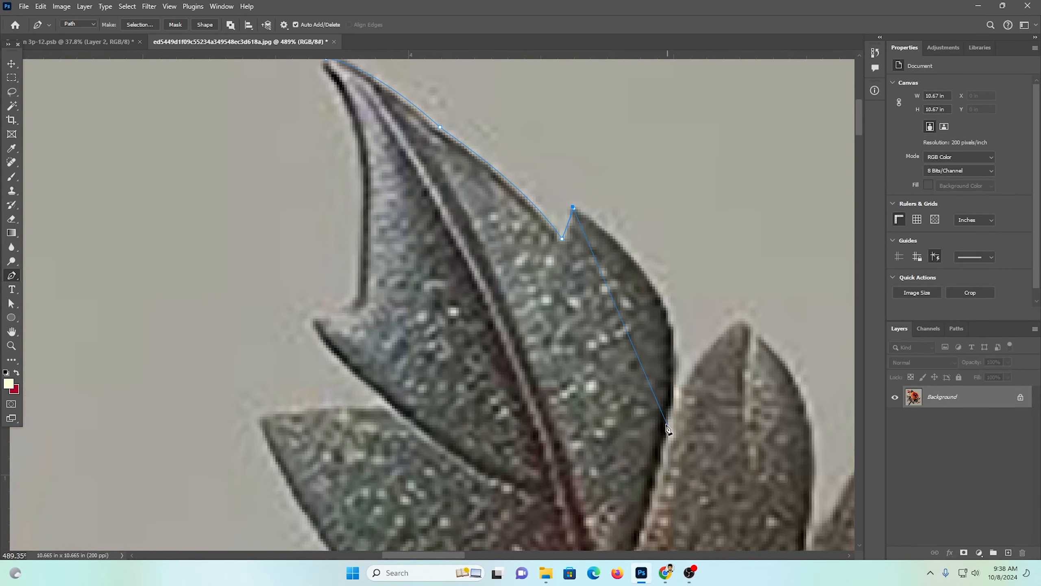
click(671, 411)
key(ctrl+z)
drag(673, 406, 652, 538)
key(ctrl+z)
drag(668, 307, 702, 372)
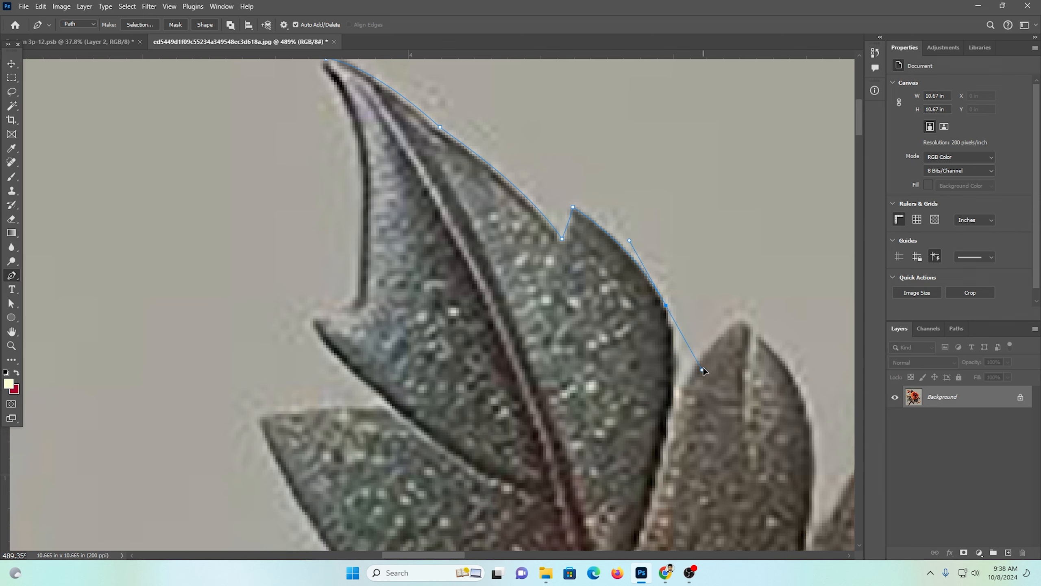
click(669, 313)
Continue the pen path around the next two pointed lobes of the dark leaf to the notch beyond them.
drag(775, 443, 642, 266)
drag(682, 348, 717, 337)
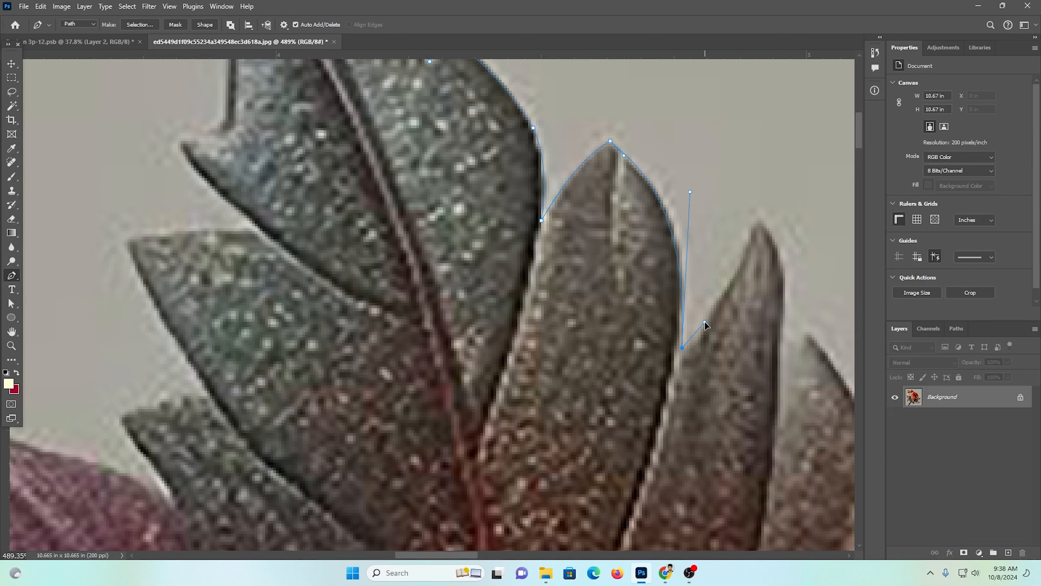
drag(753, 215, 765, 153)
drag(783, 348, 514, 318)
Close the path back to the leaf tip through the area above the canvas and convert it to a selection.
scroll(813, 324, down, 5)
drag(705, 180, 654, 147)
drag(491, 146, 446, 206)
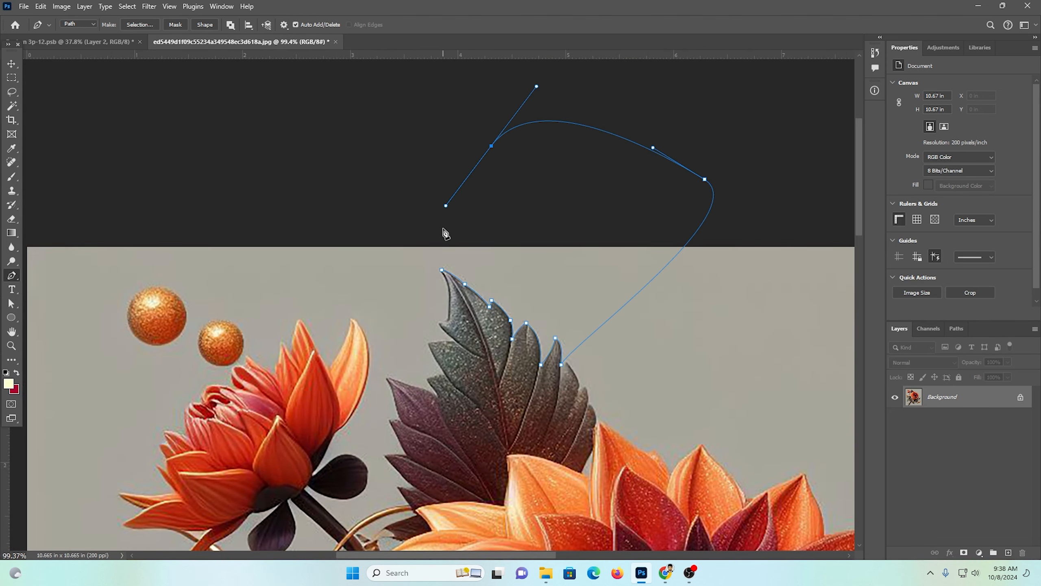
click(442, 269)
key(ctrl+Return)
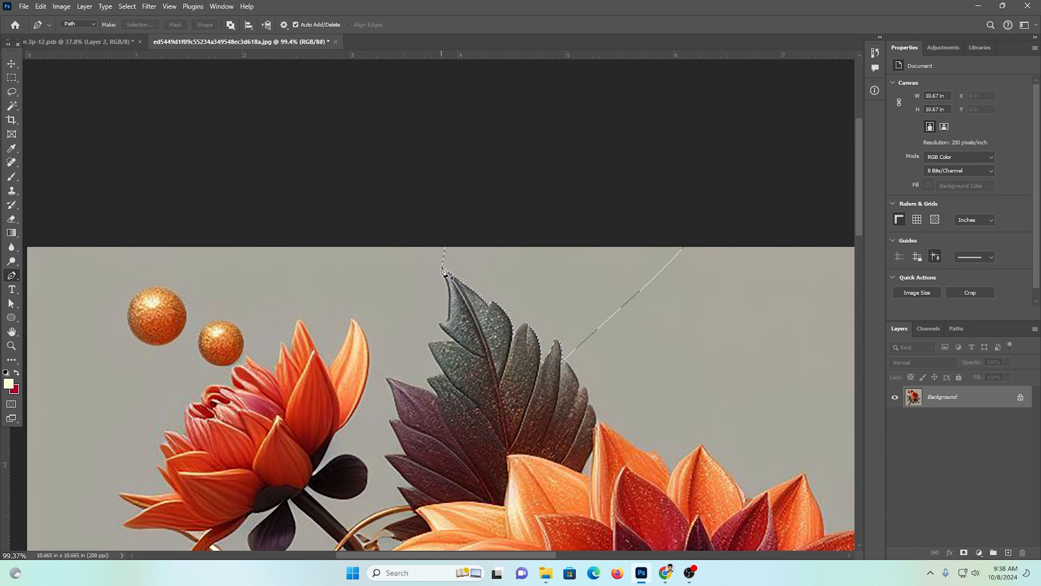
Unlock the Background layer, delete the selected gray area beside the leaf and deselect.
key(shift+F5)
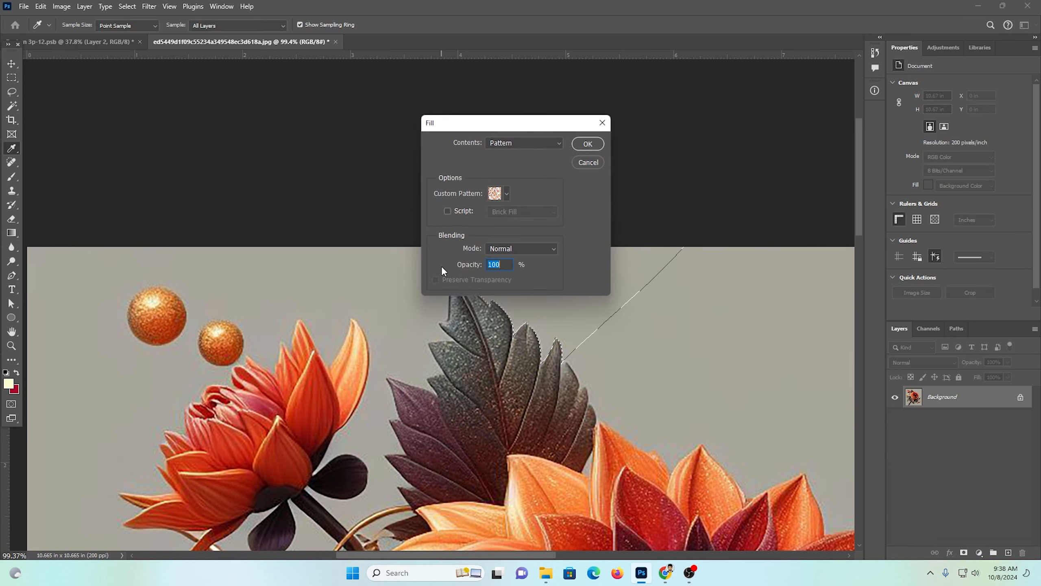
click(602, 123)
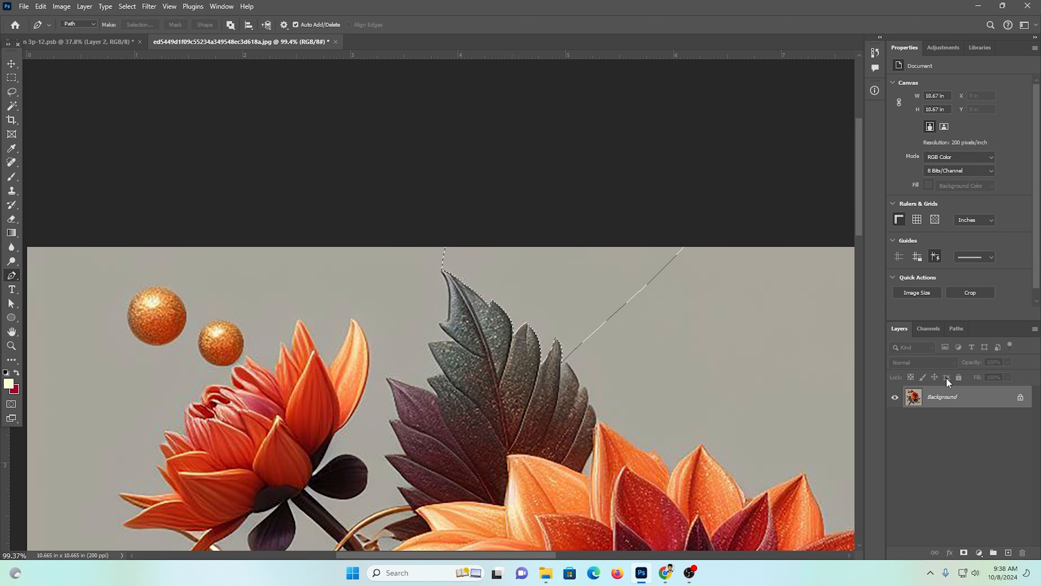
click(1021, 400)
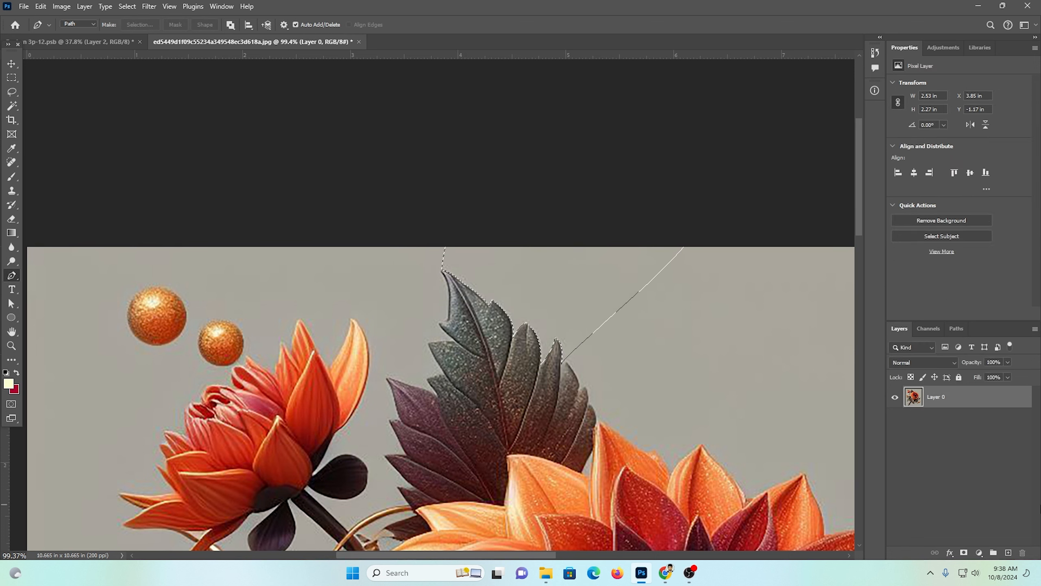
key(Delete)
key(ctrl+d)
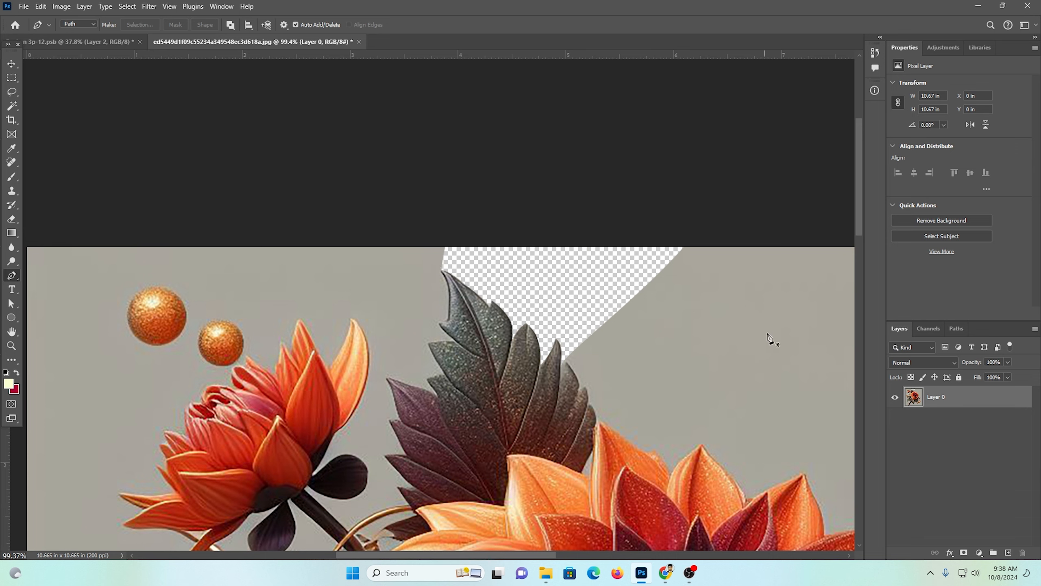
Redisplay the stored work path and examine how it follows the cut leaf edge.
click(958, 329)
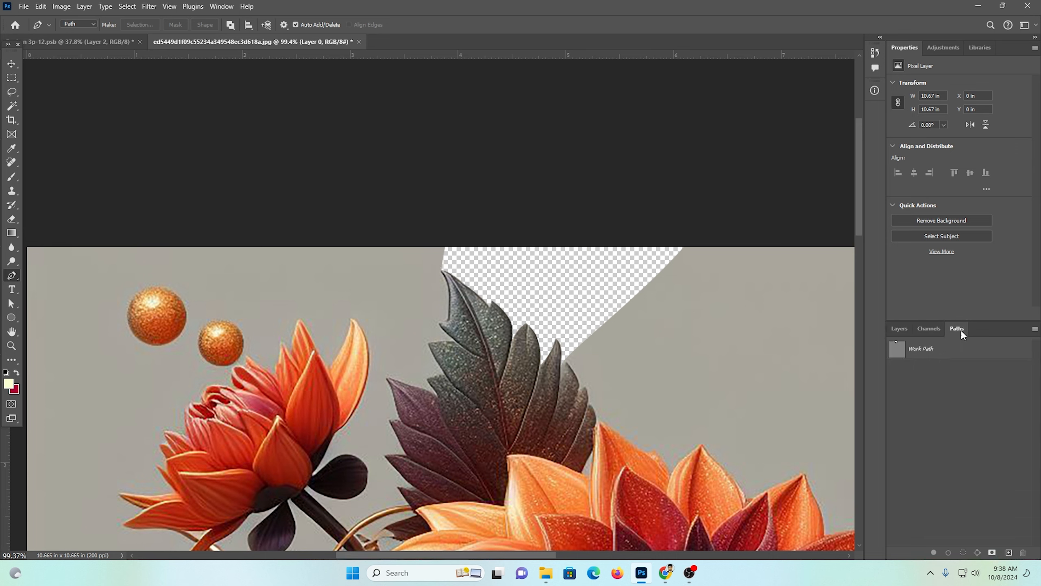
click(901, 358)
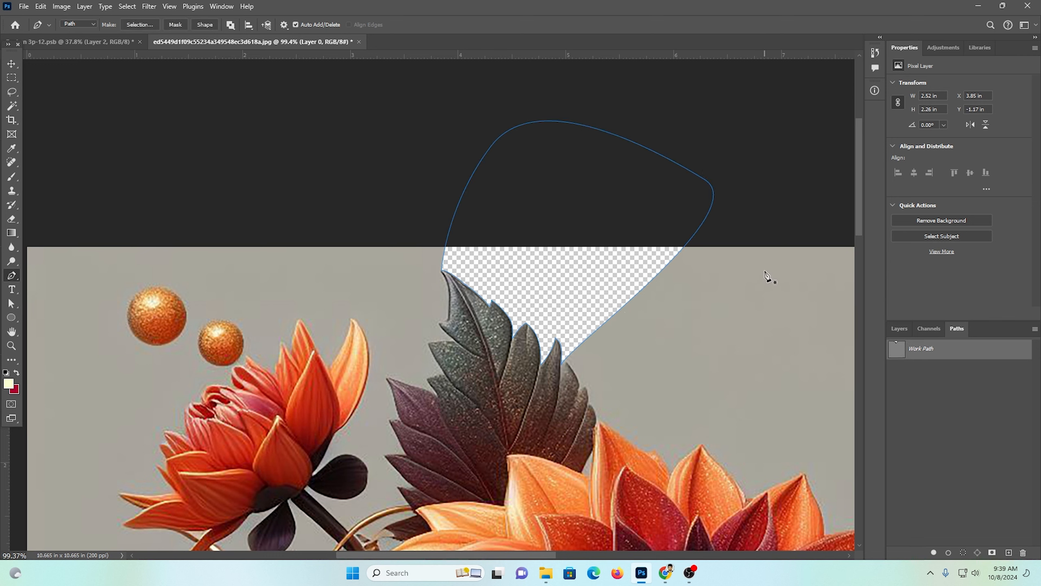
click(900, 329)
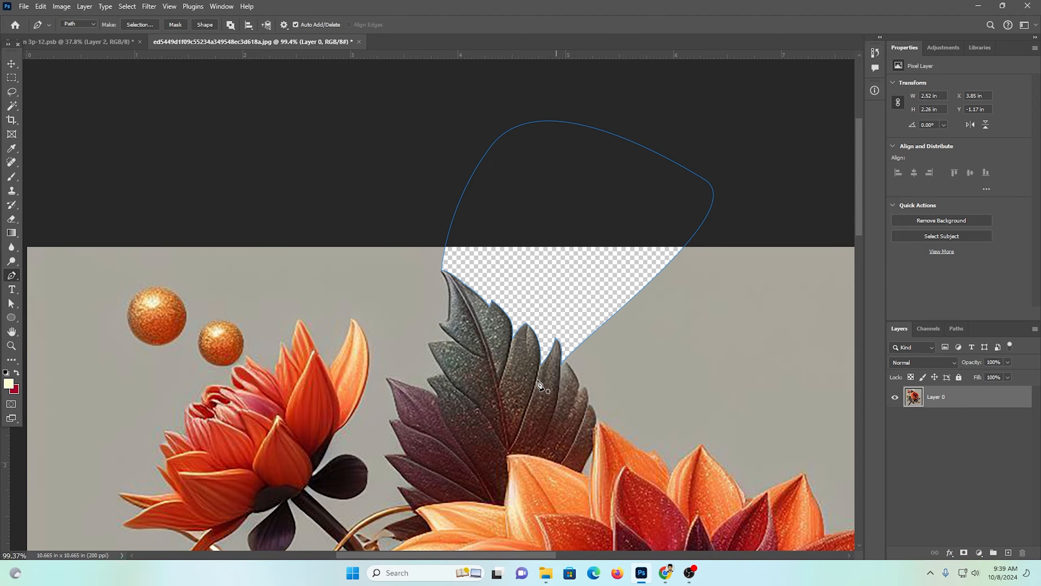
scroll(512, 341, up, 5)
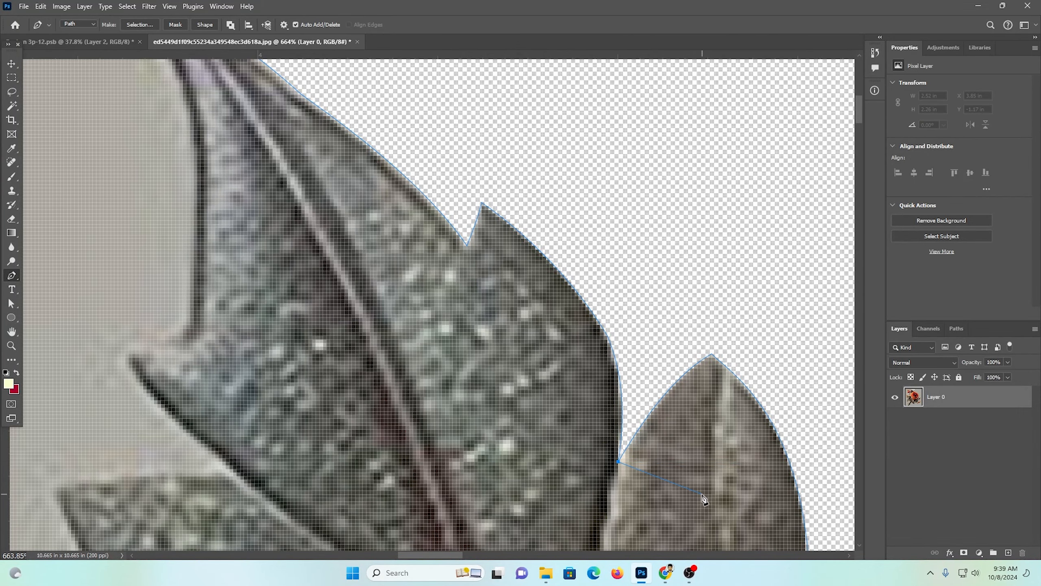
scroll(475, 302, down, 4)
drag(631, 443, 344, 309)
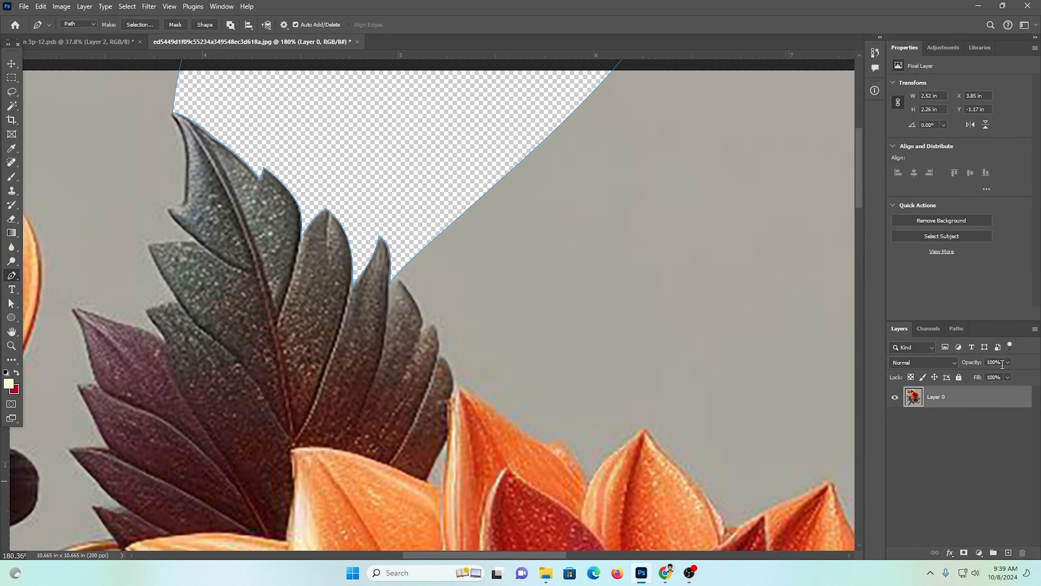
Convert the redisplayed work path to a selection again, then deselect it.
click(956, 329)
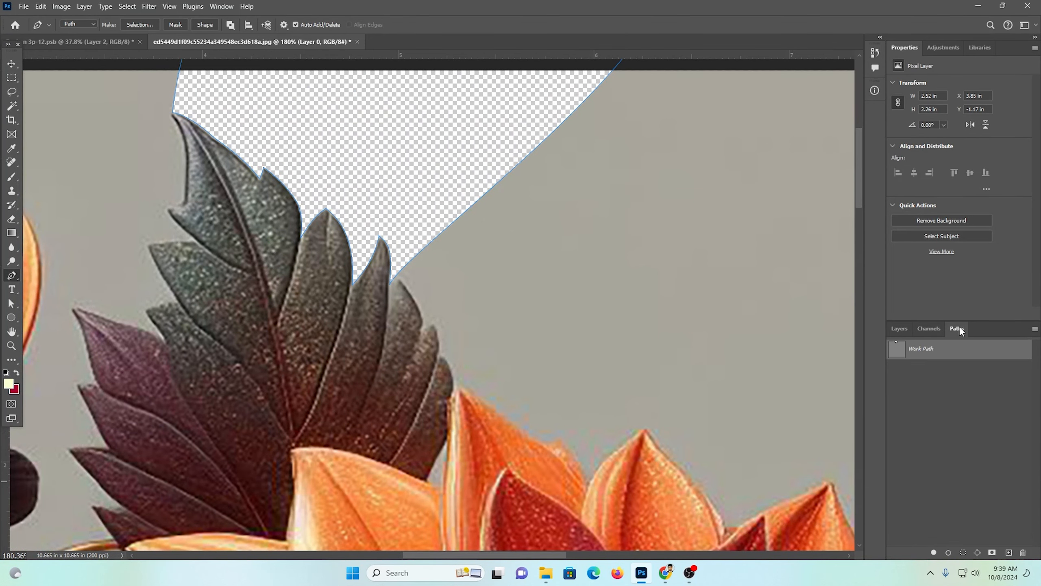
click(902, 327)
scroll(600, 337, up, 2)
key(Return)
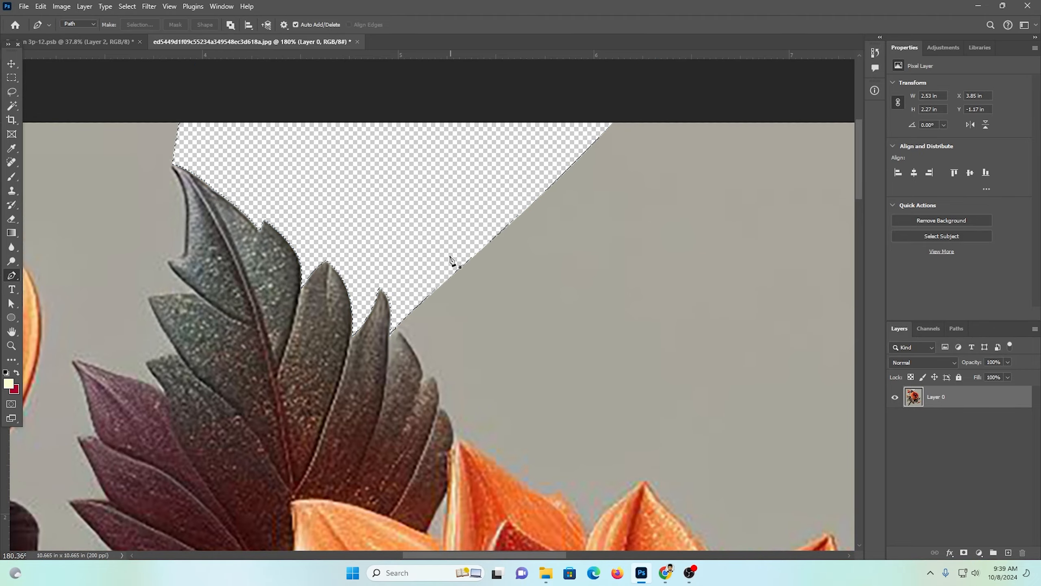
drag(497, 289, 493, 340)
scroll(554, 300, down, 2)
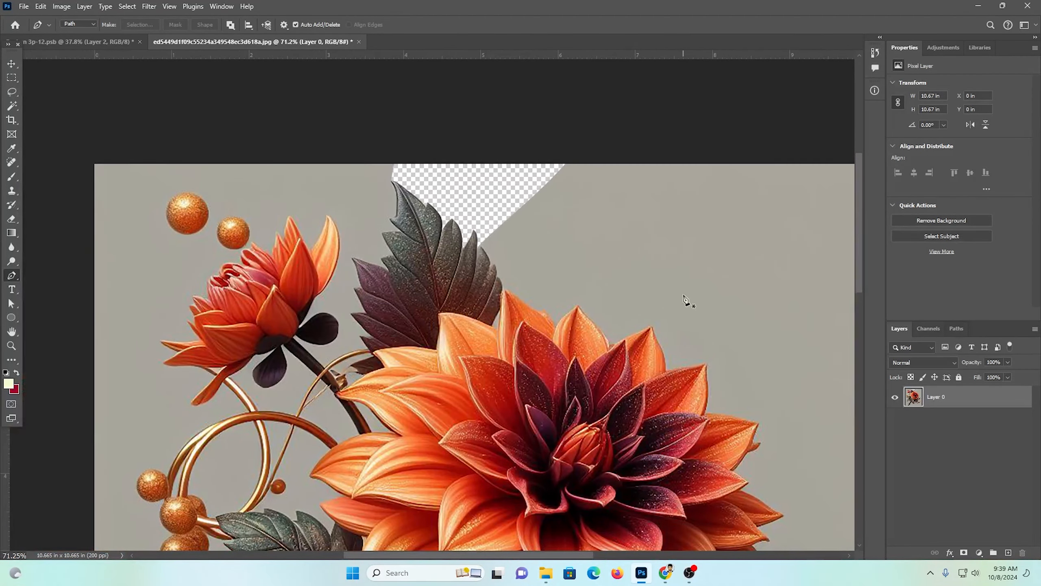
Start a new pen path at the end of the cutout and trace the leaf's following two lobes.
scroll(525, 291, down, 2)
drag(613, 422, 590, 240)
drag(725, 355, 669, 356)
drag(620, 191, 695, 353)
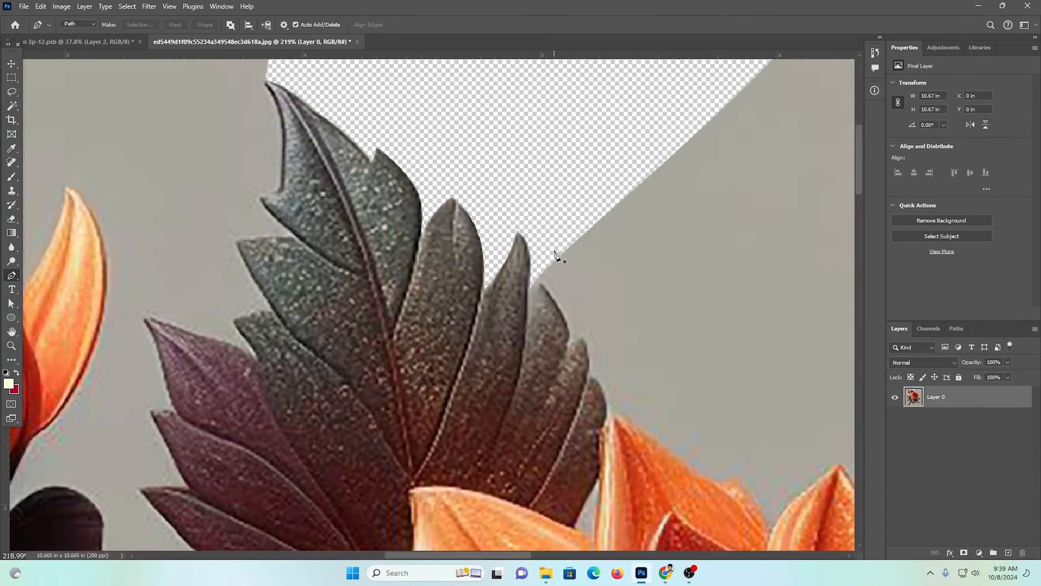
click(534, 231)
scroll(531, 303, up, 5)
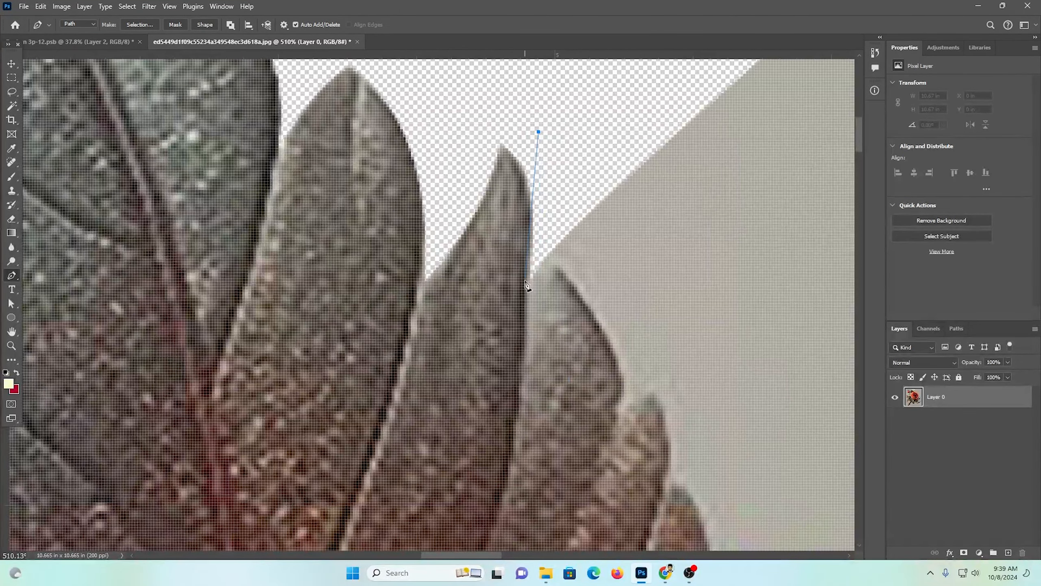
click(527, 286)
click(553, 265)
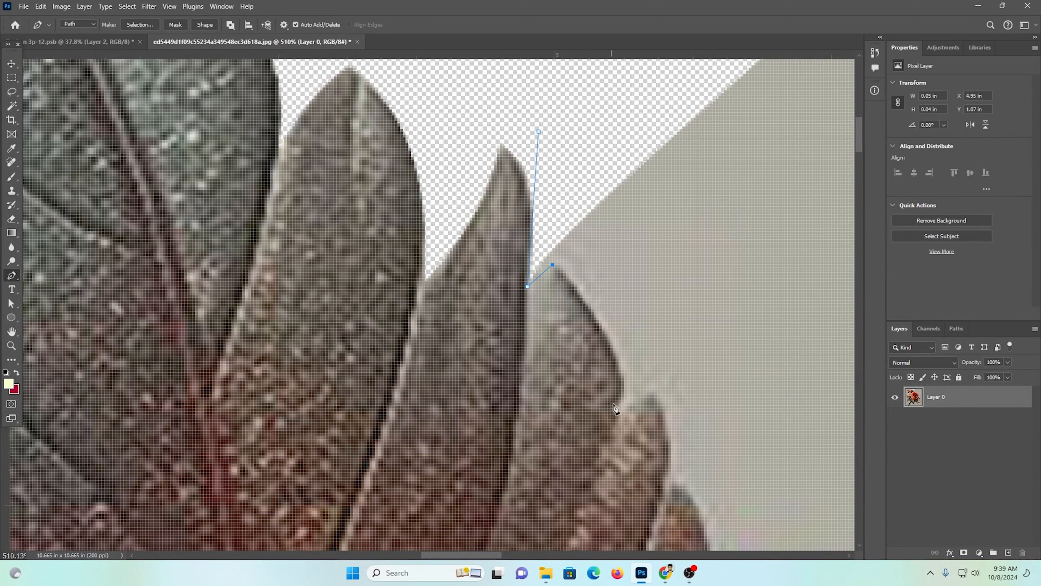
drag(619, 403, 611, 480)
drag(676, 449, 682, 313)
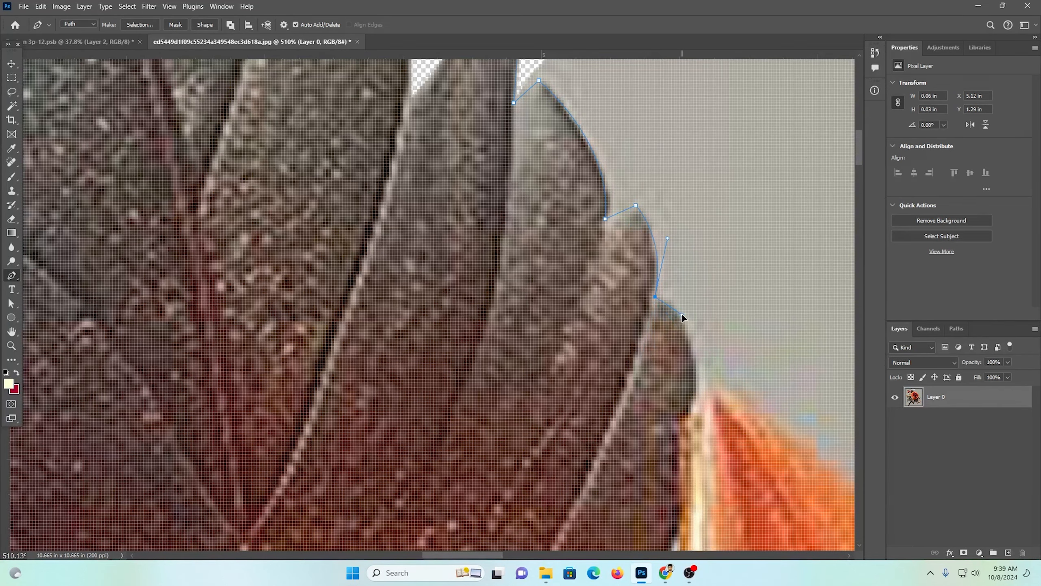
Continue the pen path along the last leaf lobe and over the upper edges of the first two orange petals.
drag(725, 454, 589, 312)
drag(586, 264, 623, 274)
drag(653, 325, 579, 317)
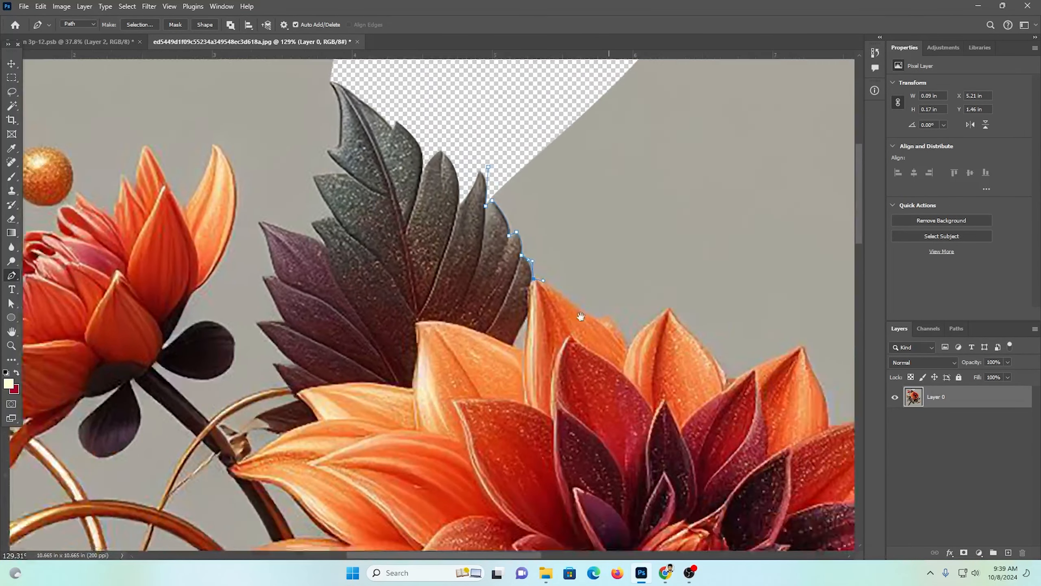
drag(489, 258, 520, 257)
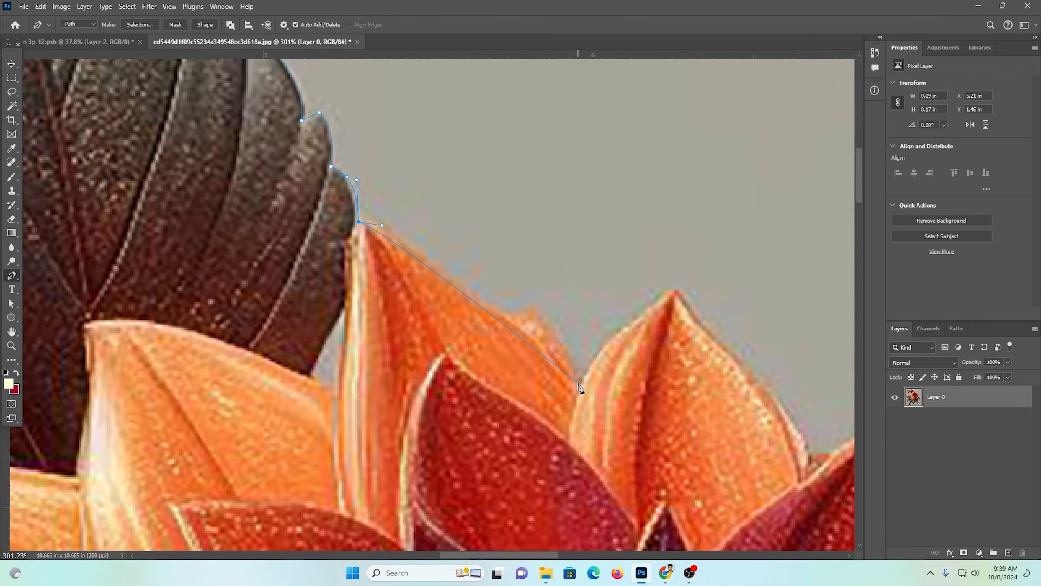
drag(578, 383, 601, 510)
drag(676, 284, 692, 300)
drag(814, 454, 412, 502)
Close the path through the area above the canvas, then delete the gray background it encloses and deselect.
drag(675, 146, 519, 114)
drag(457, 166, 421, 243)
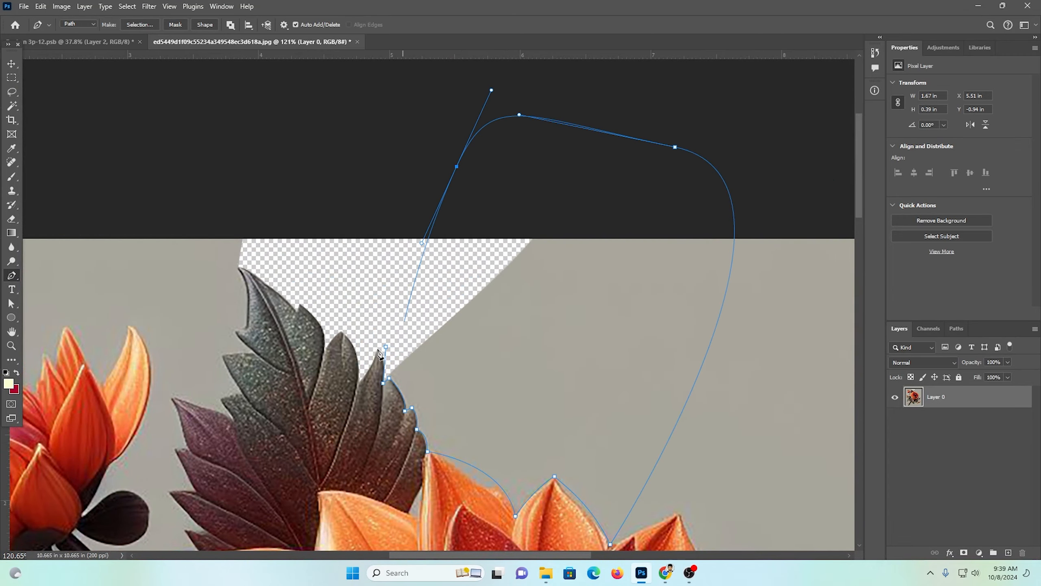
drag(386, 347, 392, 340)
key(ctrl+Return)
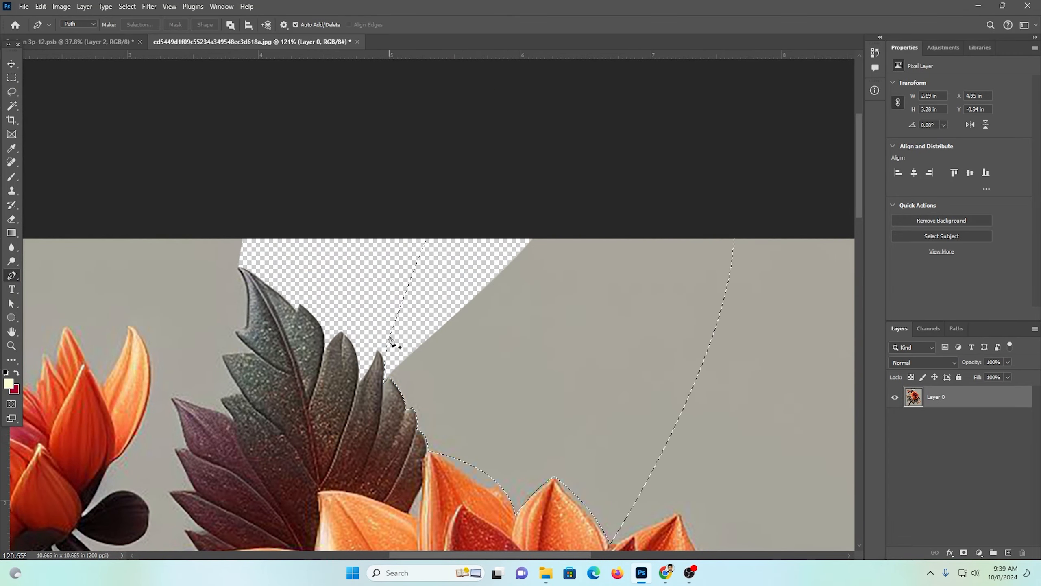
key(Delete)
key(ctrl+d)
Load the layer's outline as a selection and heal the gray fringe on the first orange petal with a size 25 Spot Healing Brush.
scroll(393, 279, up, 4)
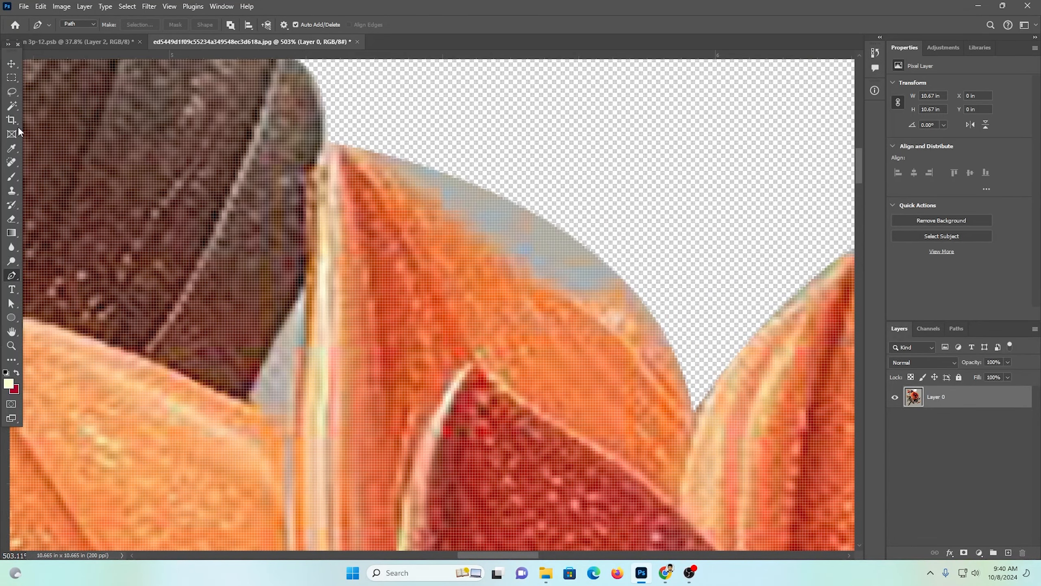
ctrl+click(913, 397)
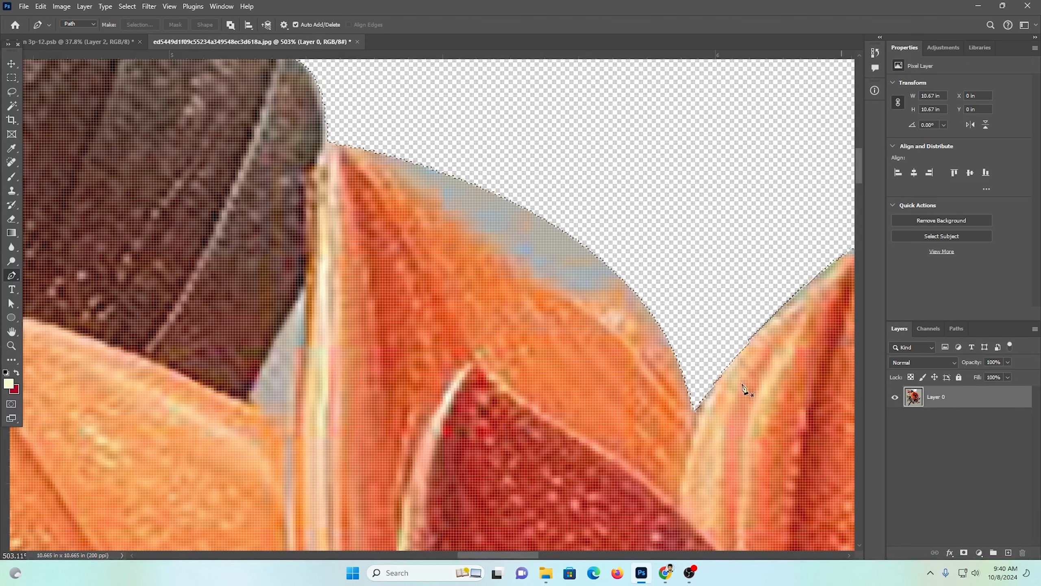
click(11, 162)
mouse_move(407, 177)
mouse_down()
mouse_move(527, 272)
mouse_move(585, 271)
mouse_up()
key(bracketright)
key(bracketright)
key(bracketright)
key(bracketright)
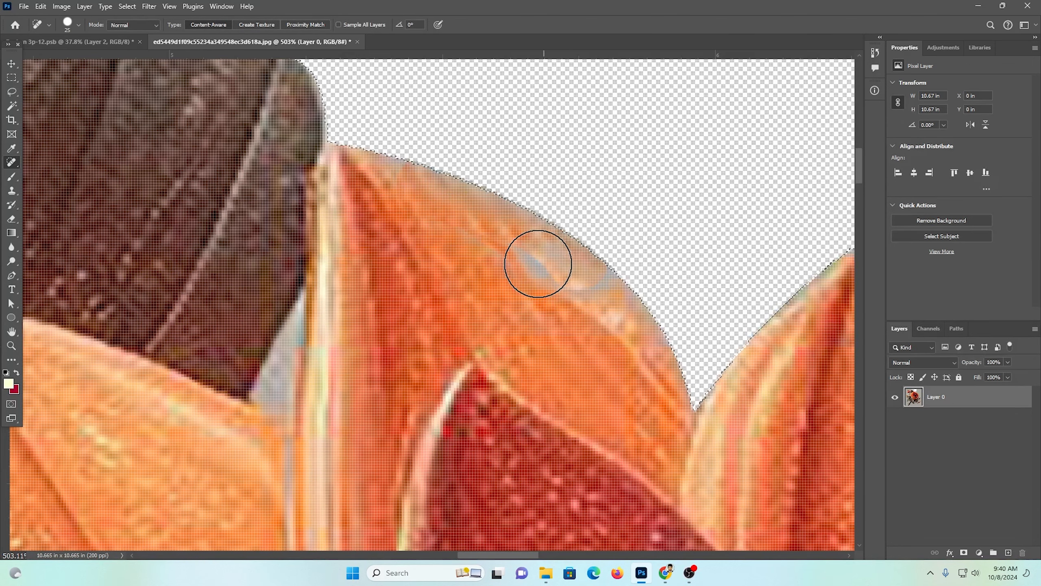
mouse_move(532, 246)
mouse_down()
mouse_move(565, 255)
mouse_move(641, 332)
mouse_up()
mouse_move(667, 365)
mouse_down()
mouse_move(476, 154)
mouse_move(451, 203)
mouse_up()
Heal the gray fringe along both edges of the second orange petal and deselect.
drag(538, 375, 504, 376)
drag(684, 352, 714, 400)
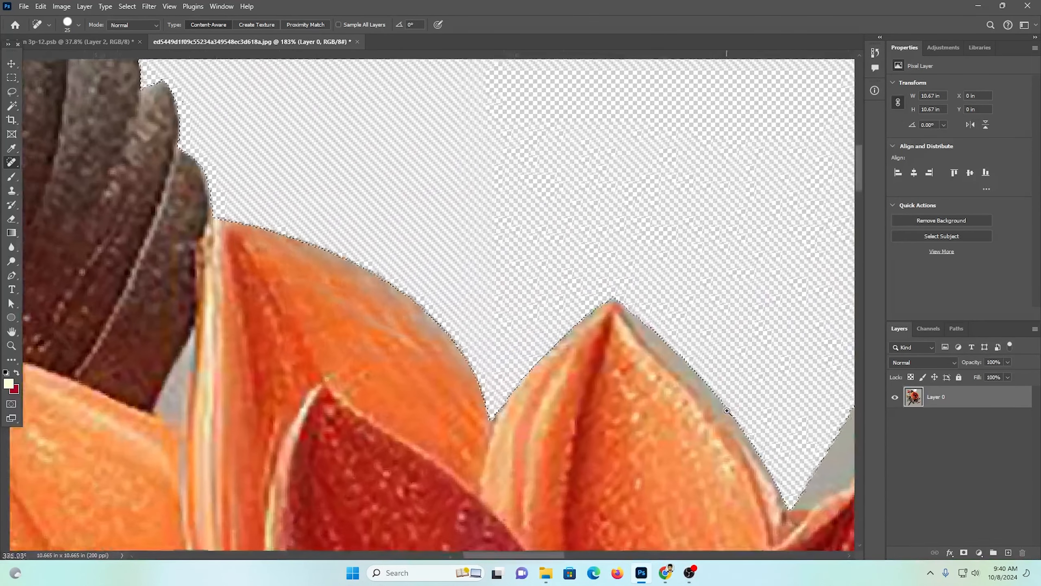
mouse_move(744, 438)
mouse_down()
mouse_move(772, 482)
mouse_move(709, 360)
mouse_move(612, 299)
mouse_up()
drag(512, 380, 578, 318)
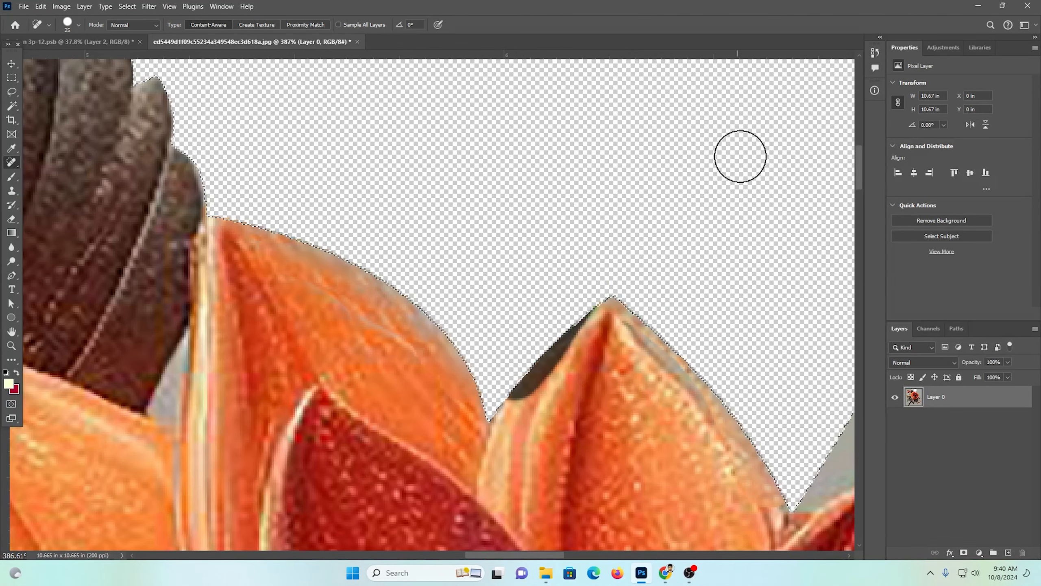
key(ctrl+d)
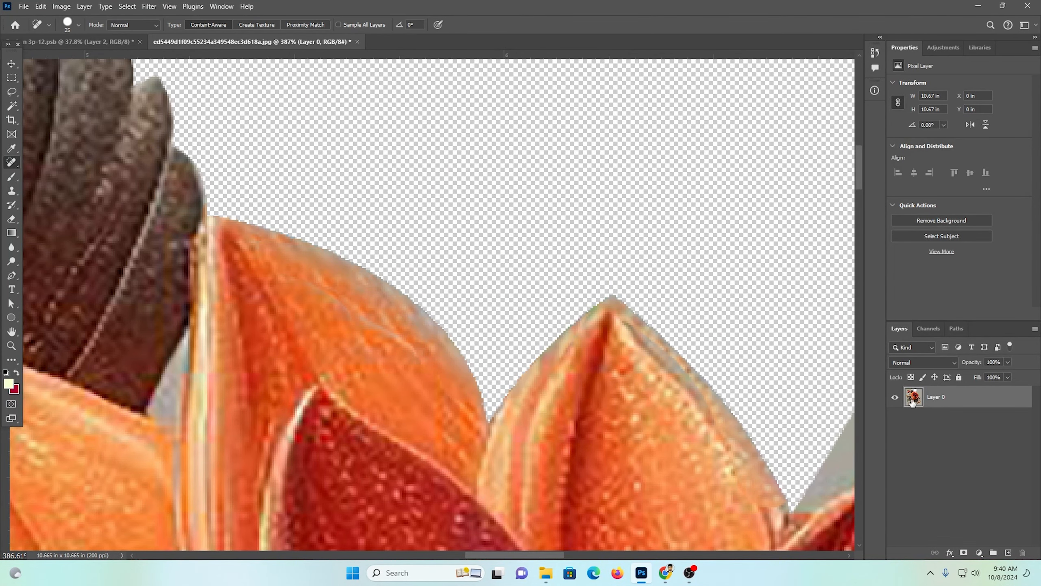
Load the outline of Layer 0 as a selection and review the cutout around the leaf and petals.
key(ctrl+0)
drag(501, 149, 645, 295)
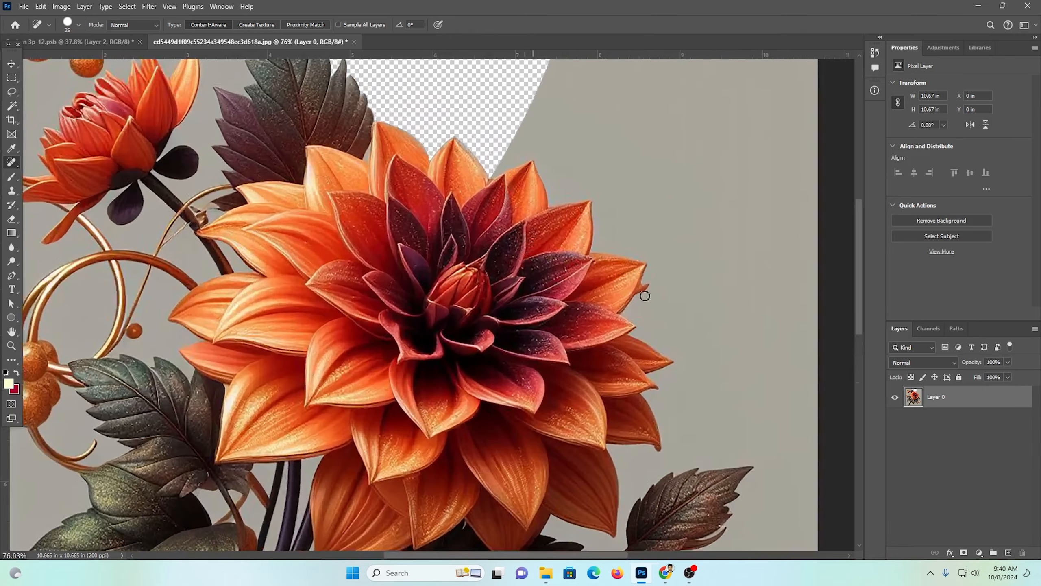
ctrl+click(914, 396)
scroll(525, 287, up, 2)
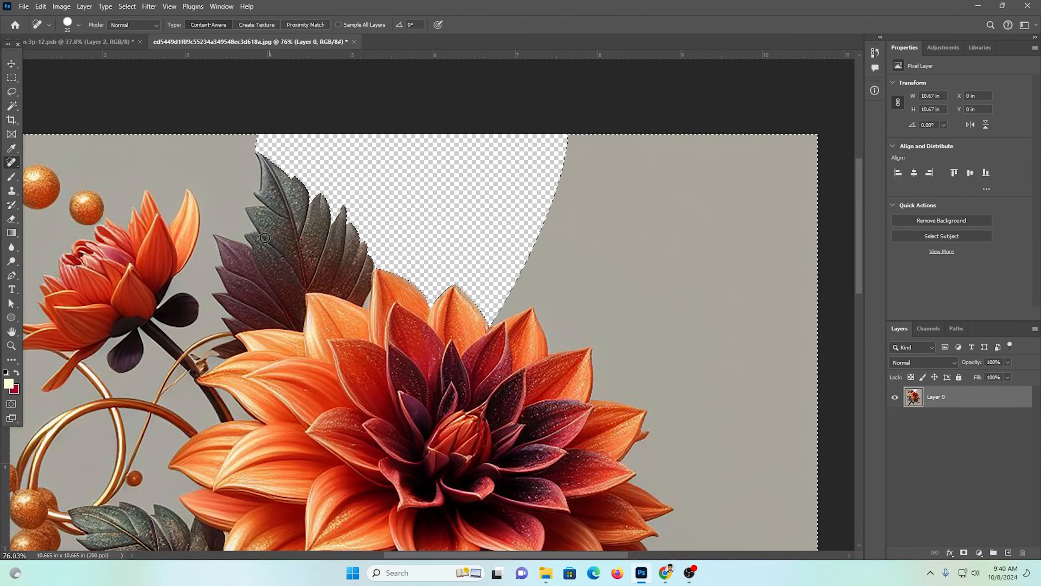
scroll(610, 270, down, 2)
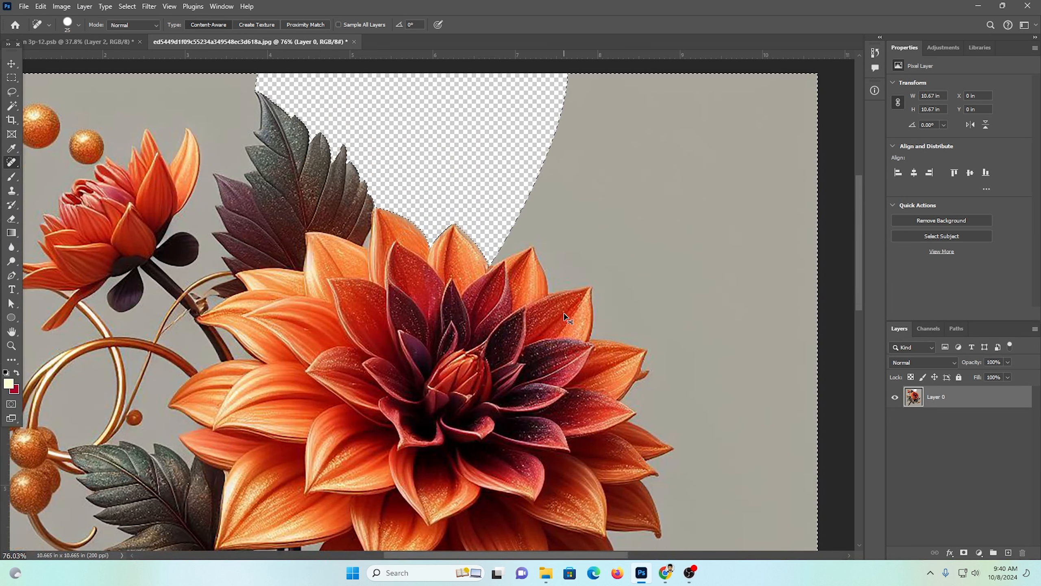
drag(540, 310, 422, 195)
scroll(422, 195, down, 5)
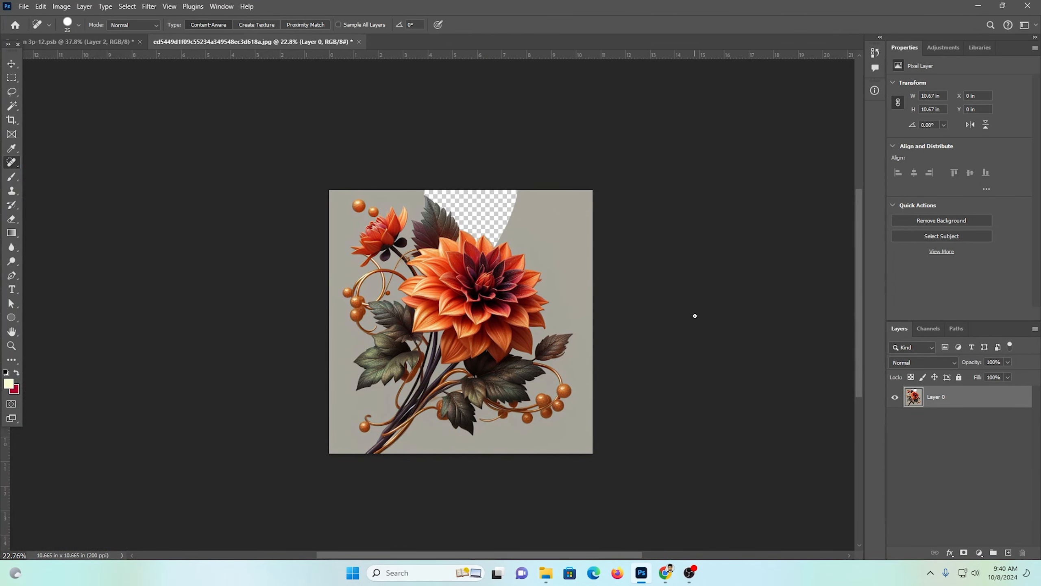
scroll(553, 273, down, 2)
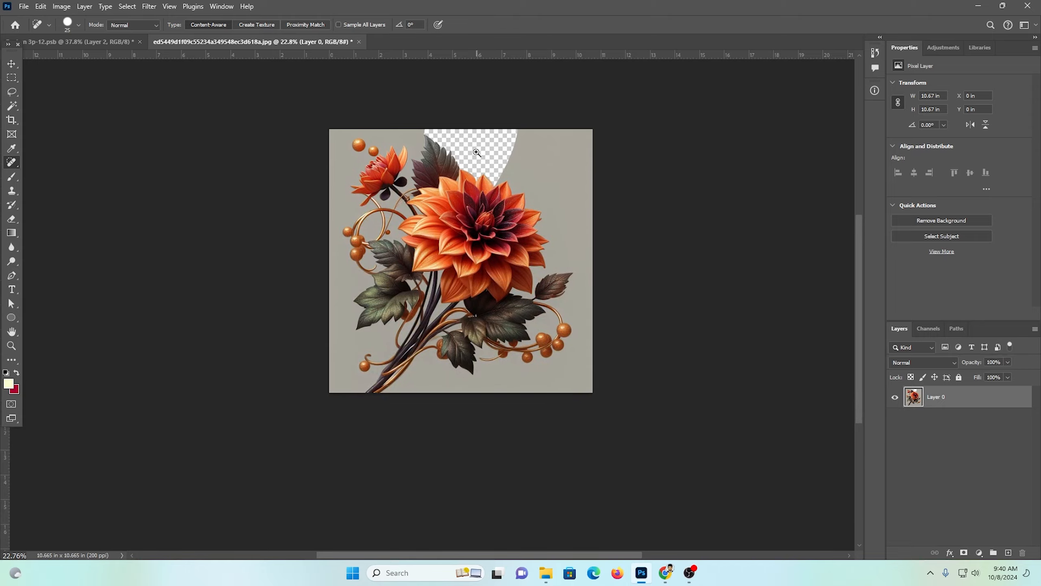
scroll(477, 153, up, 5)
scroll(526, 271, down, 2)
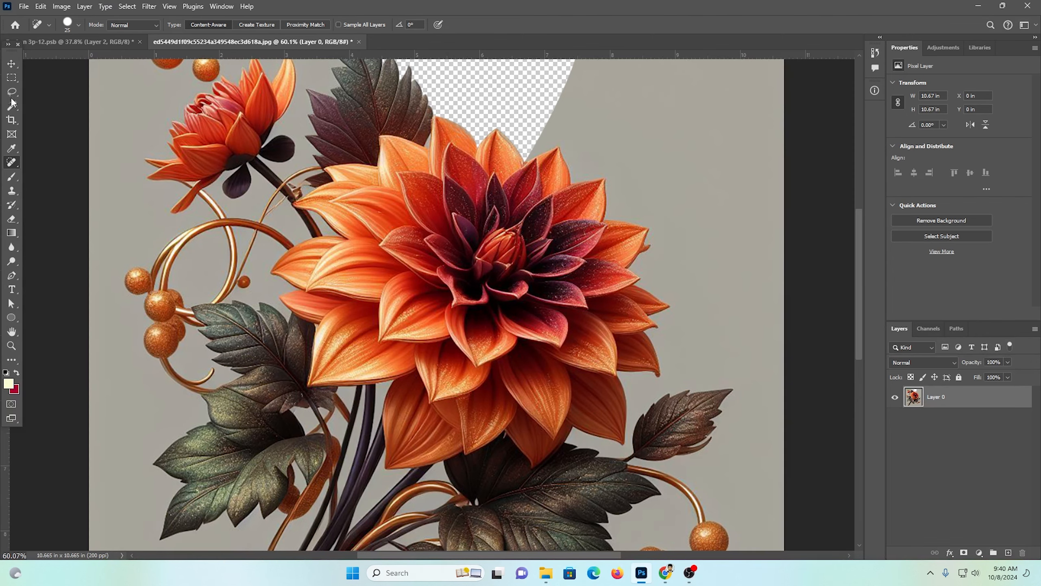
Trace the upper part of the small brown leaf below the flower with a Pen path and convert it to a selection.
click(11, 276)
scroll(676, 390, down, 2)
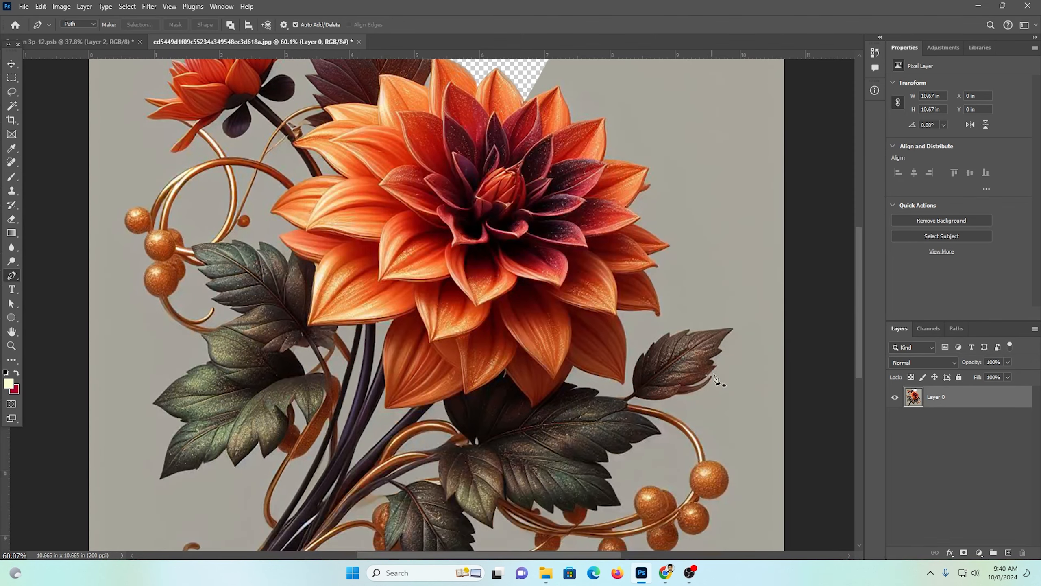
scroll(716, 384, up, 5)
click(792, 196)
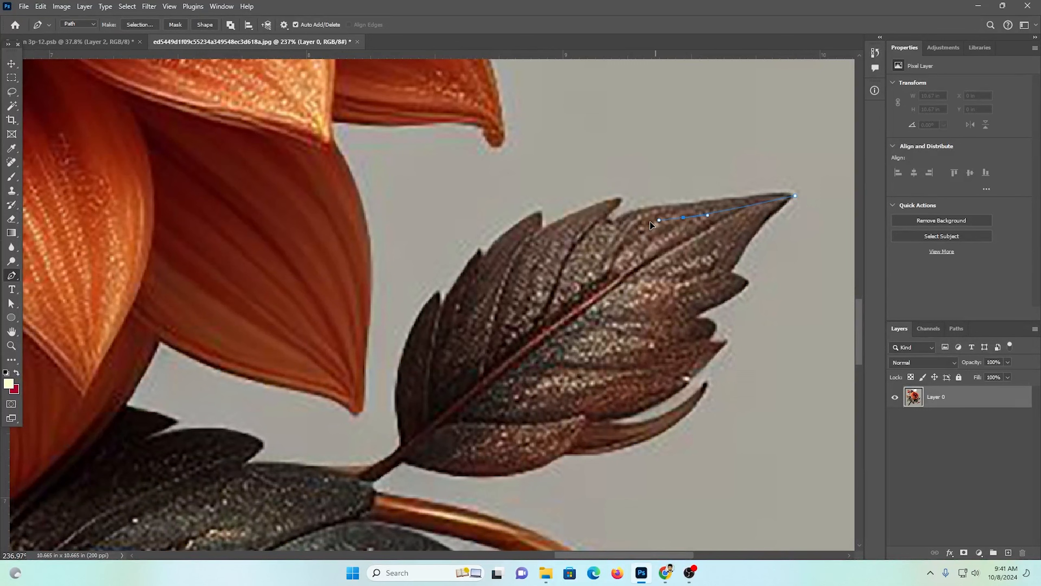
drag(616, 217, 625, 197)
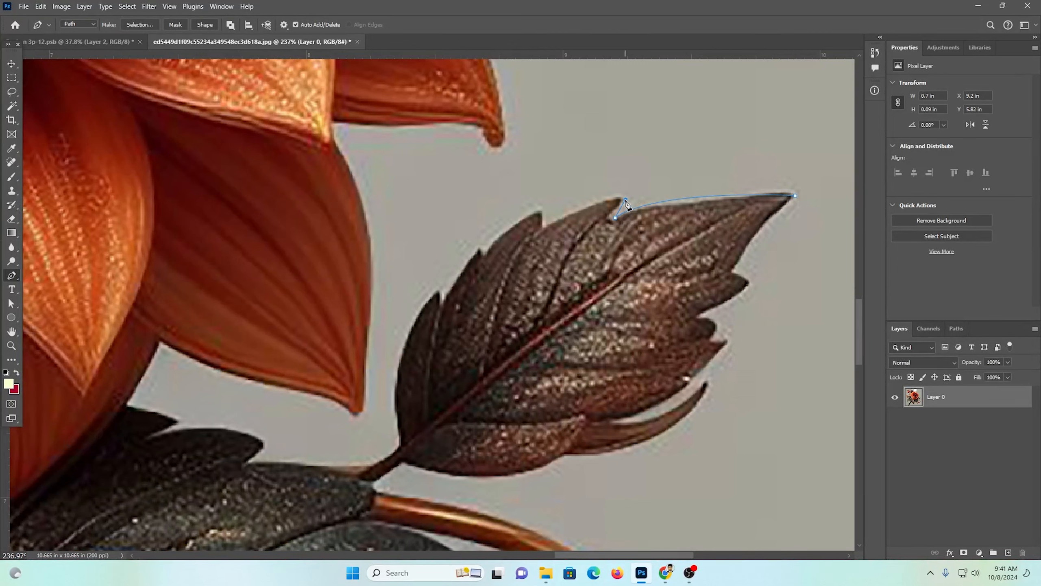
drag(546, 227, 516, 254)
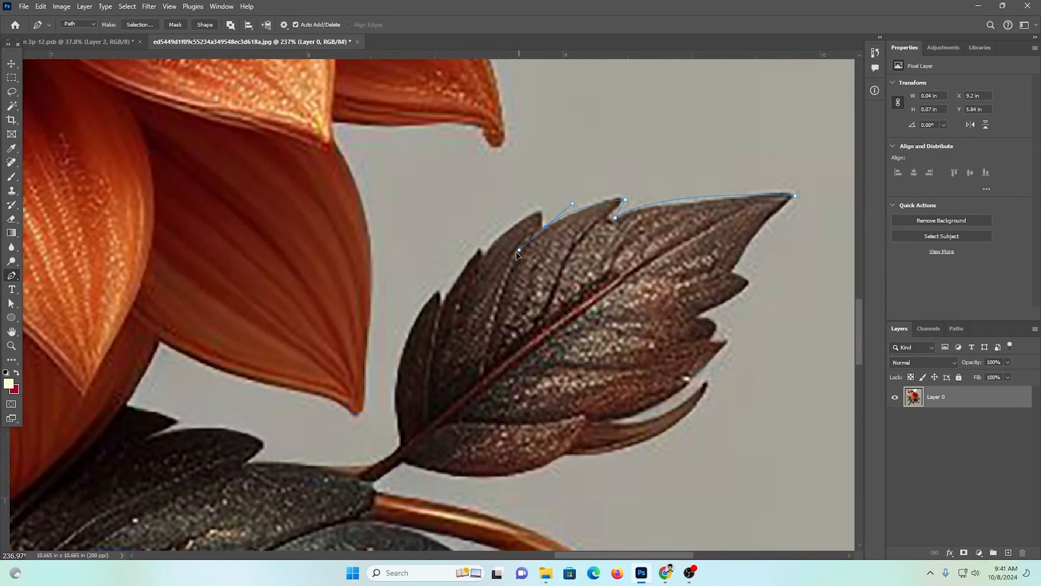
click(477, 380)
drag(638, 314, 658, 308)
click(731, 271)
key(ctrl+Return)
Sample a brown from the leaf as the foreground color and try it as a fill for the selection, then undo the fill.
key(i)
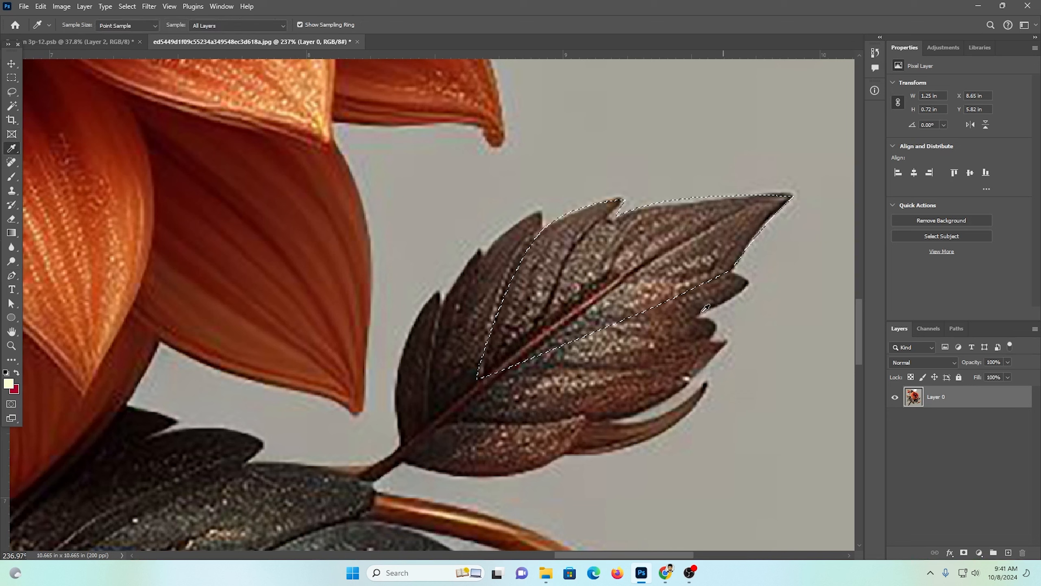
click(640, 248)
key(alt+BackSpace)
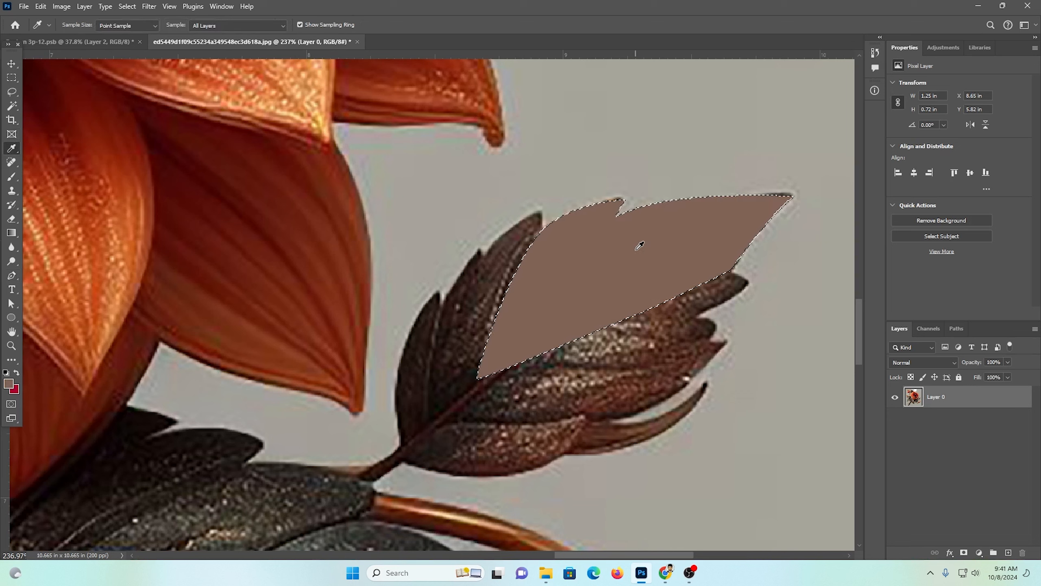
key(ctrl+d)
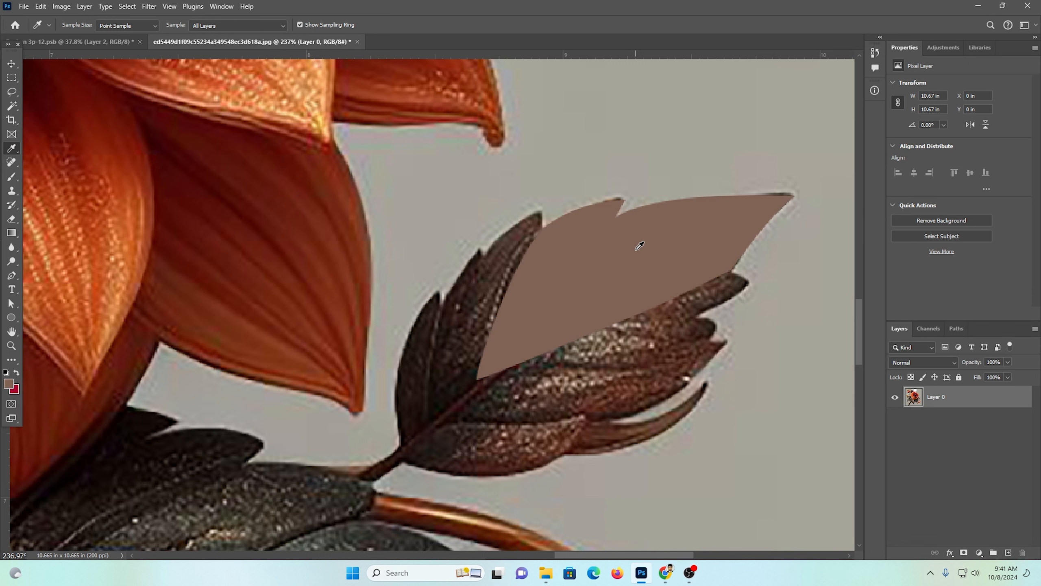
key(ctrl+z)
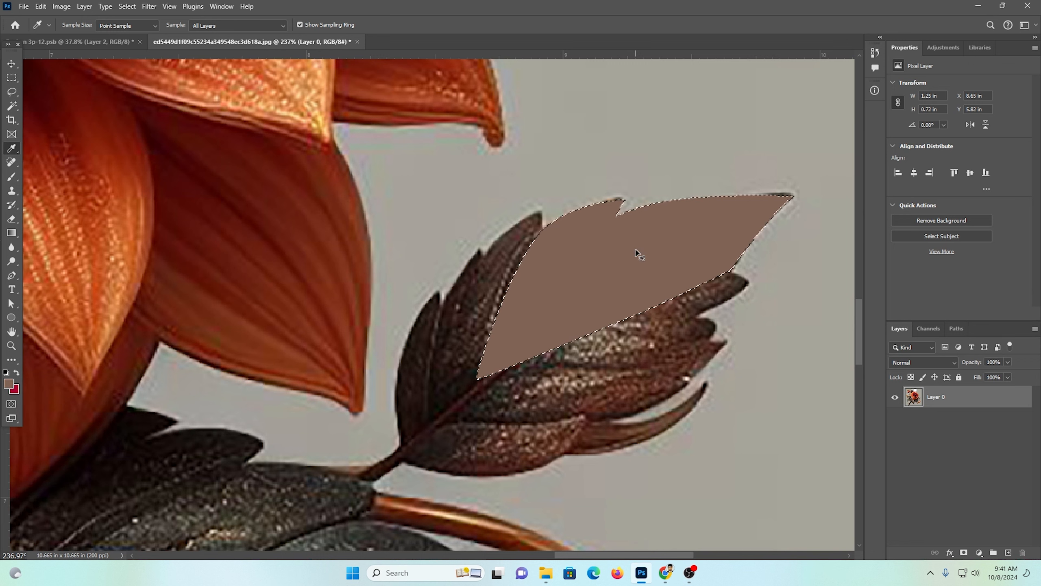
key(ctrl+z)
key(ctrl+0)
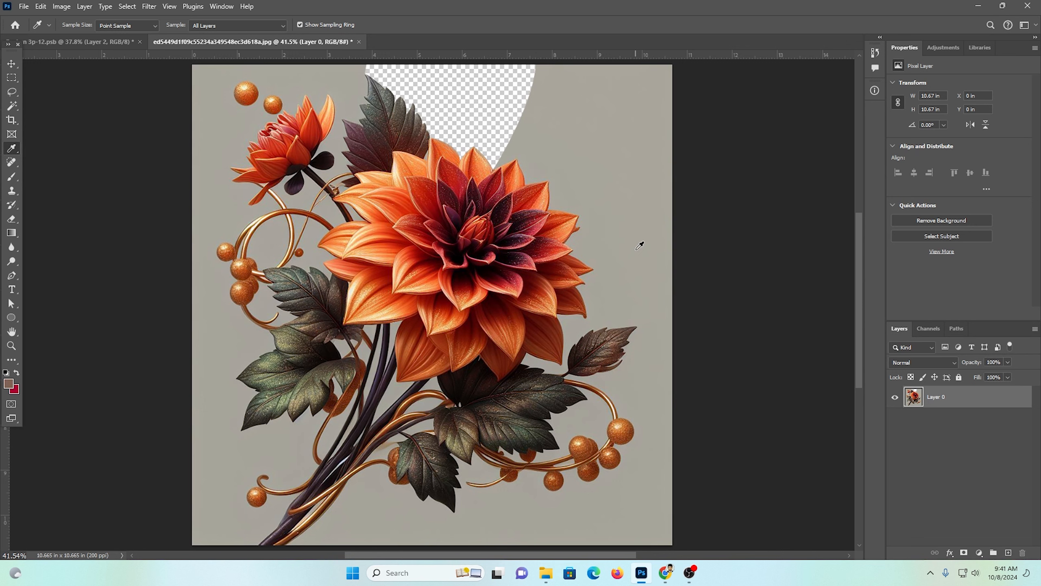
Add the text "a b c d e" in Bodoni MT Regular over the lower part of the artwork.
click(11, 291)
scroll(473, 376, down, 3)
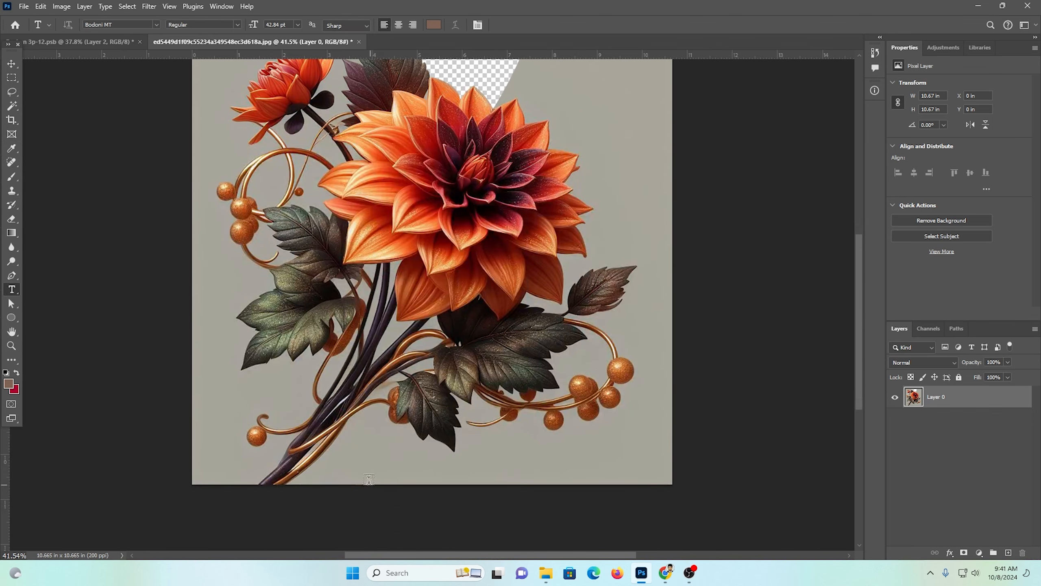
scroll(369, 479, up, 5)
click(340, 271)
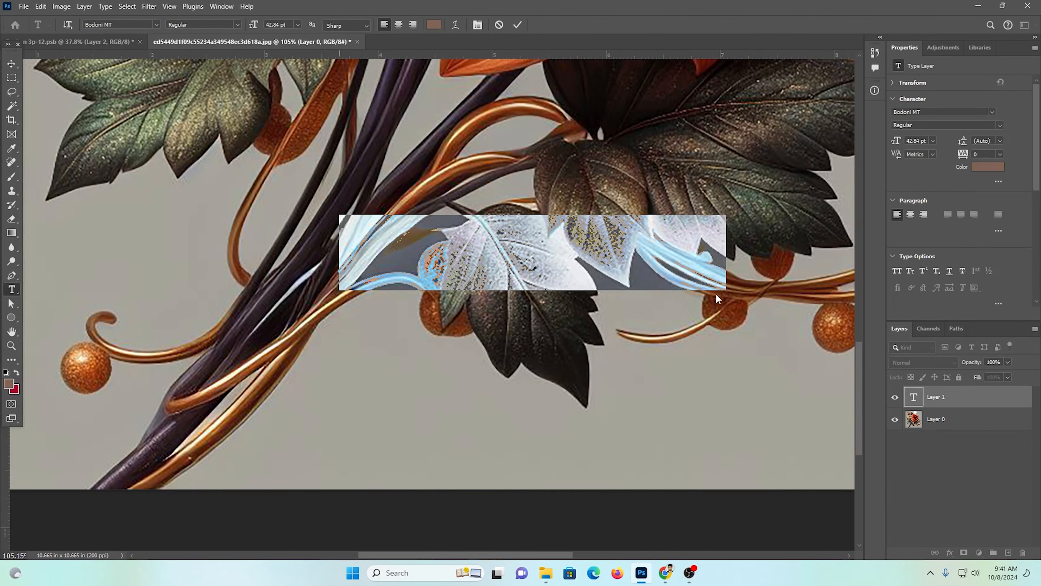
click(722, 255)
drag(722, 255, 270, 232)
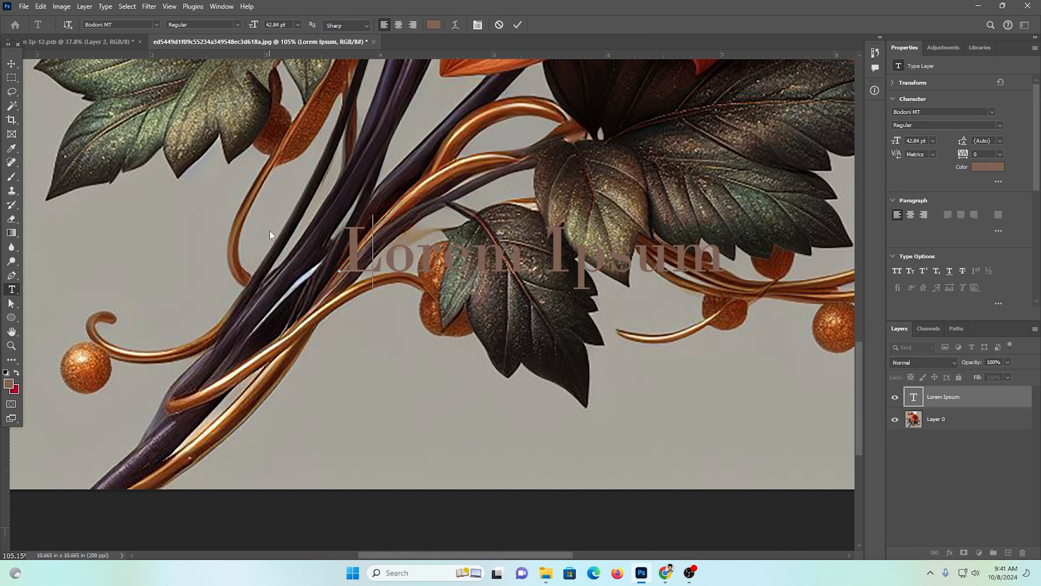
text(a b c)
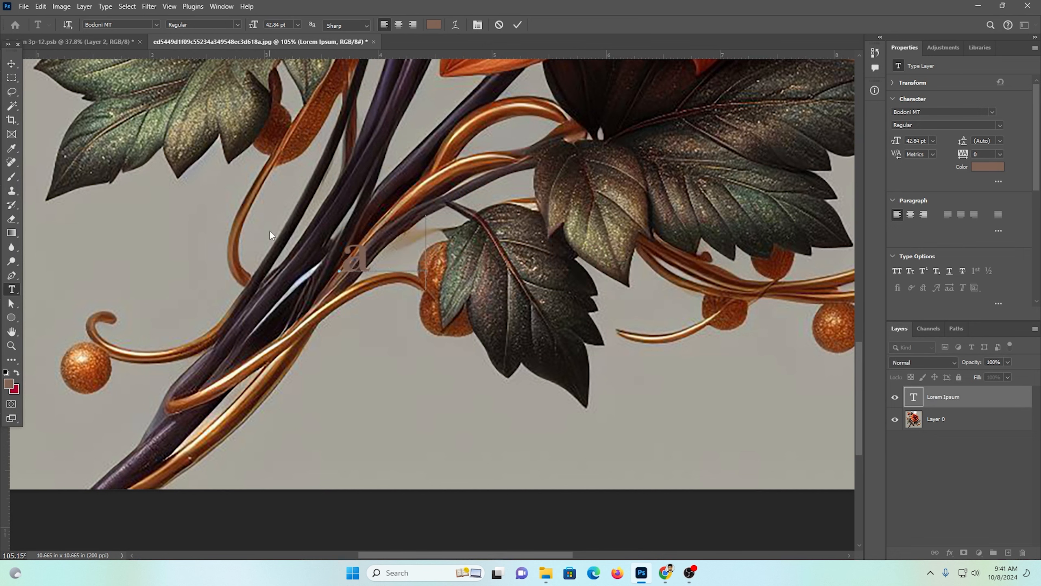
text( d e)
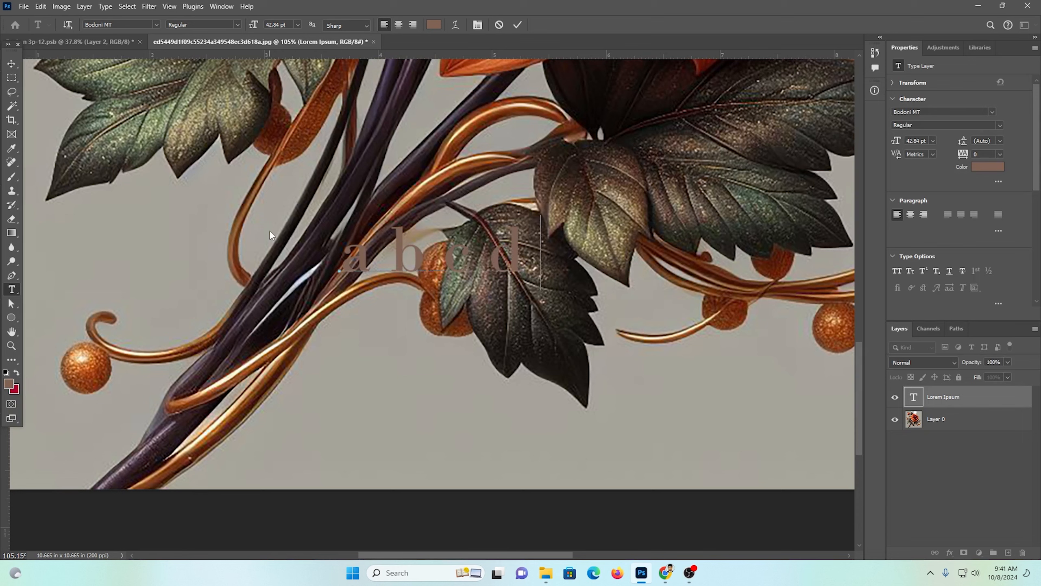
Scale the "a b c d e" text proportionally to about 351.5%, so it spans the lower part of the canvas.
click(11, 64)
click(480, 412)
key(ctrl+t)
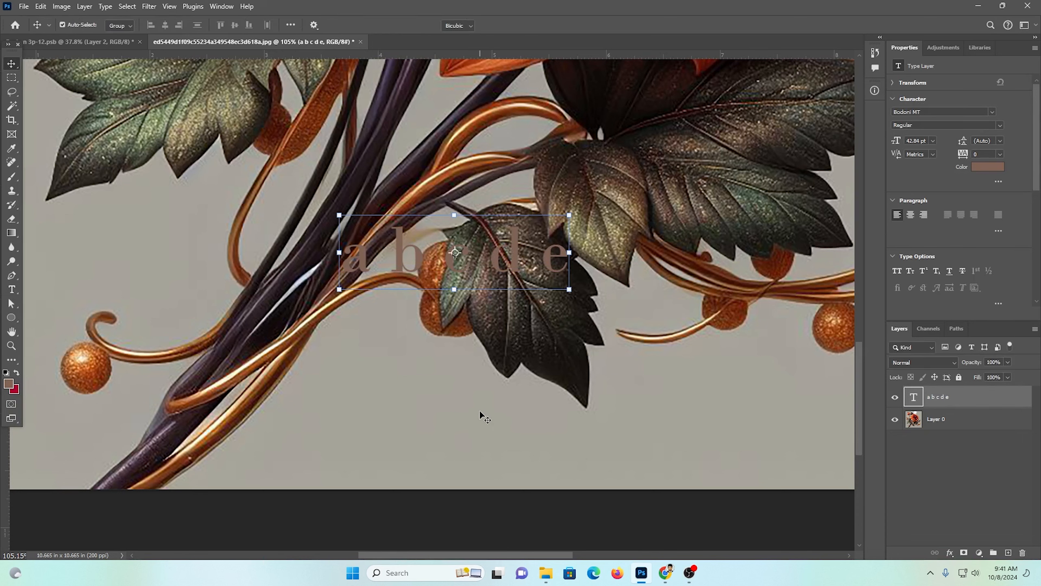
scroll(420, 276, down, 5)
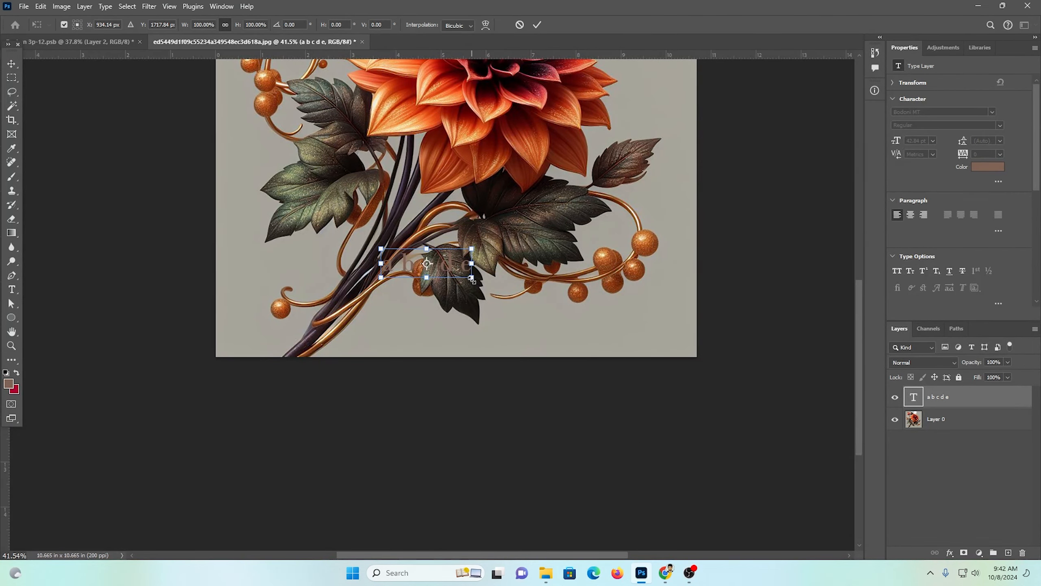
drag(472, 277, 715, 304)
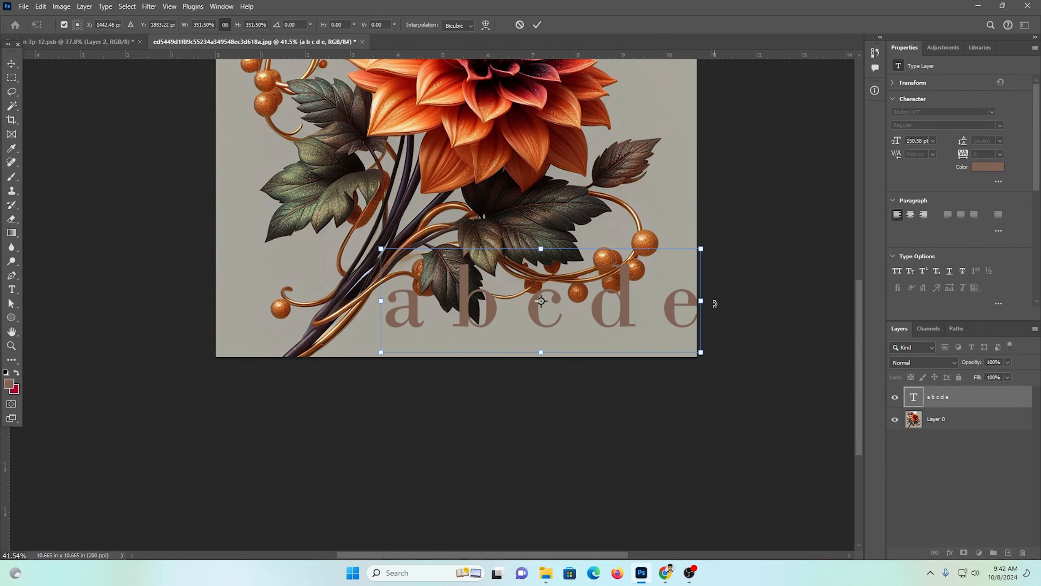
key(Return)
Hide Layer 0 and add a new layer beneath the text, filled with the red background color.
click(895, 419)
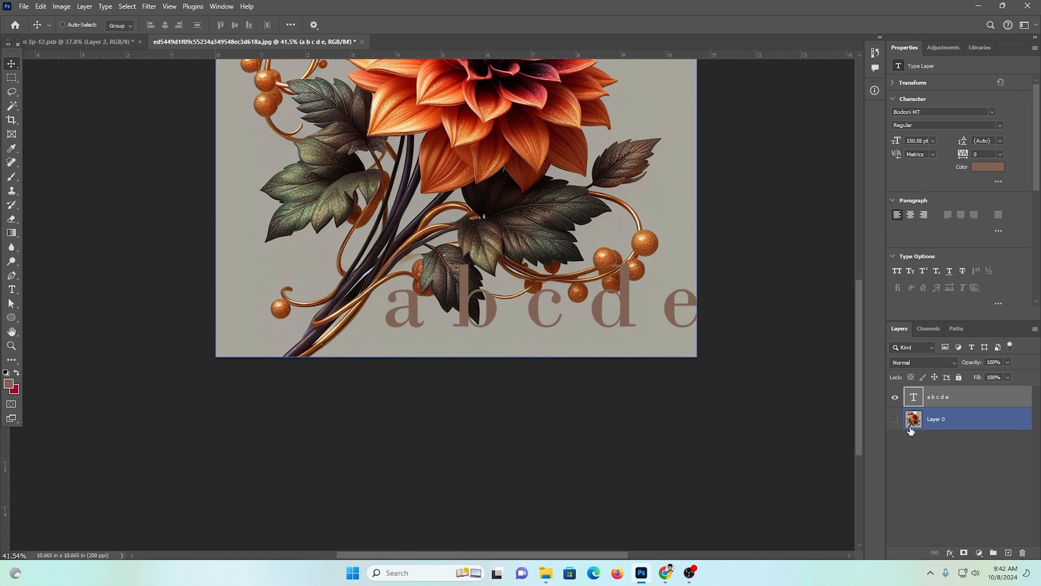
click(1008, 552)
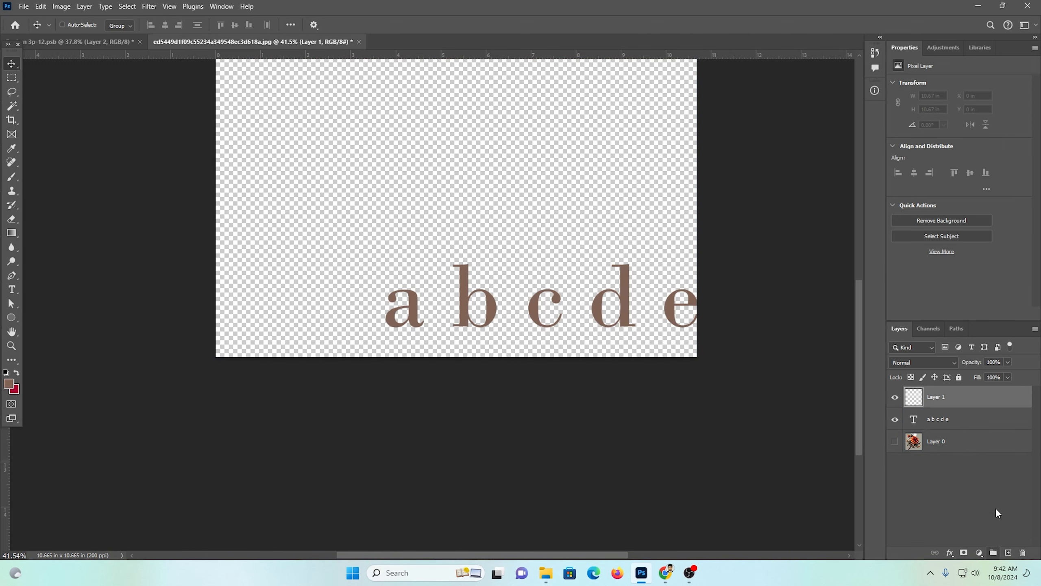
drag(962, 397, 972, 434)
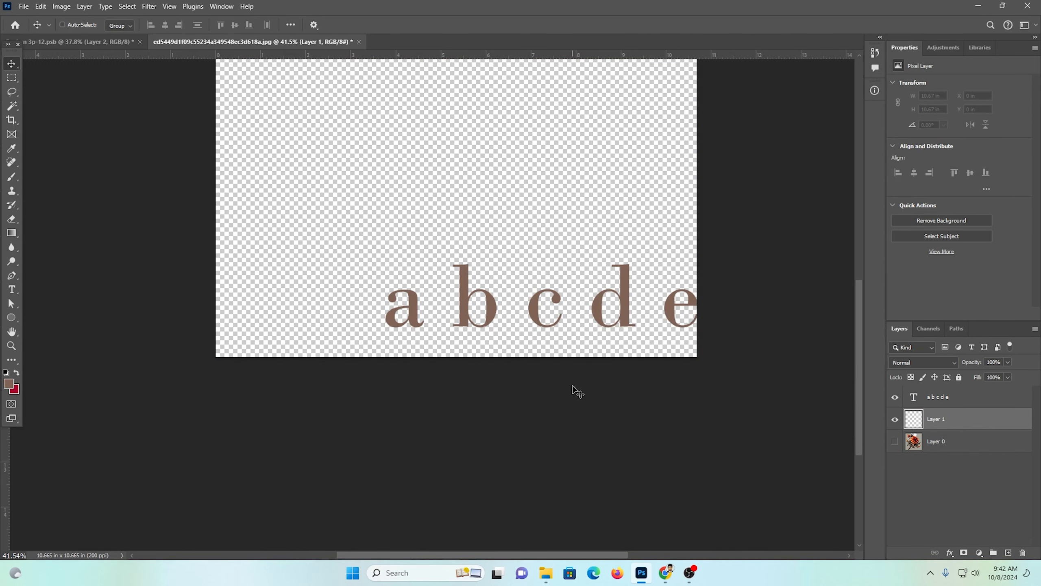
key(ctrl+BackSpace)
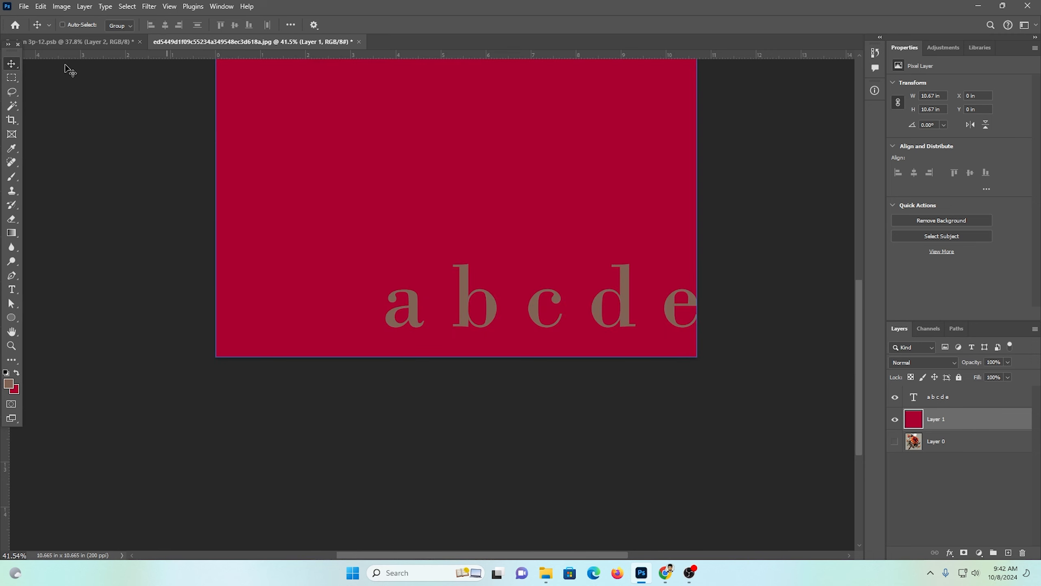
Select the text layer and move it up and to the left so all five letters fit on the red canvas.
click(941, 398)
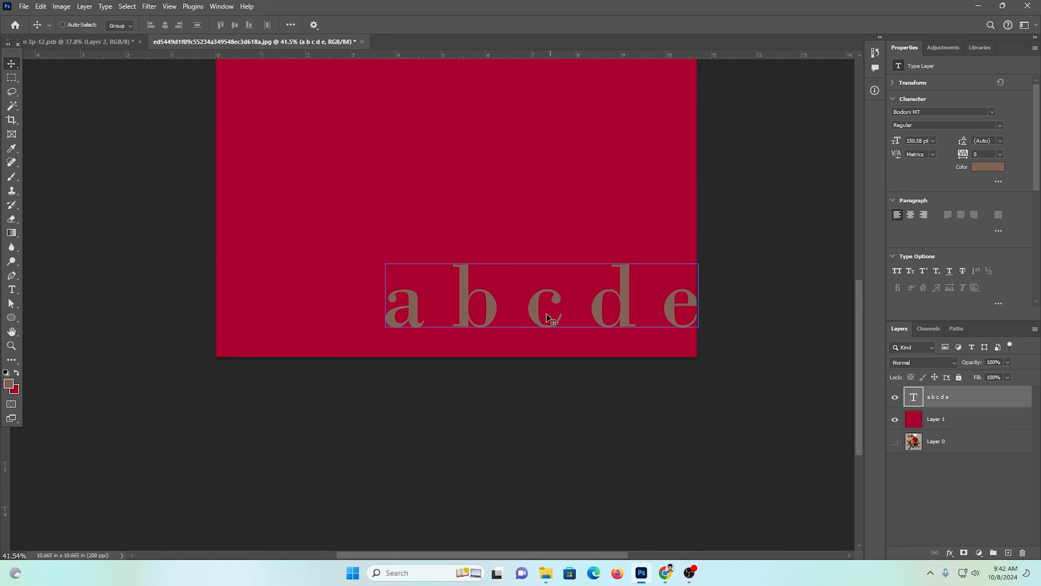
drag(545, 312, 448, 247)
drag(275, 233, 320, 300)
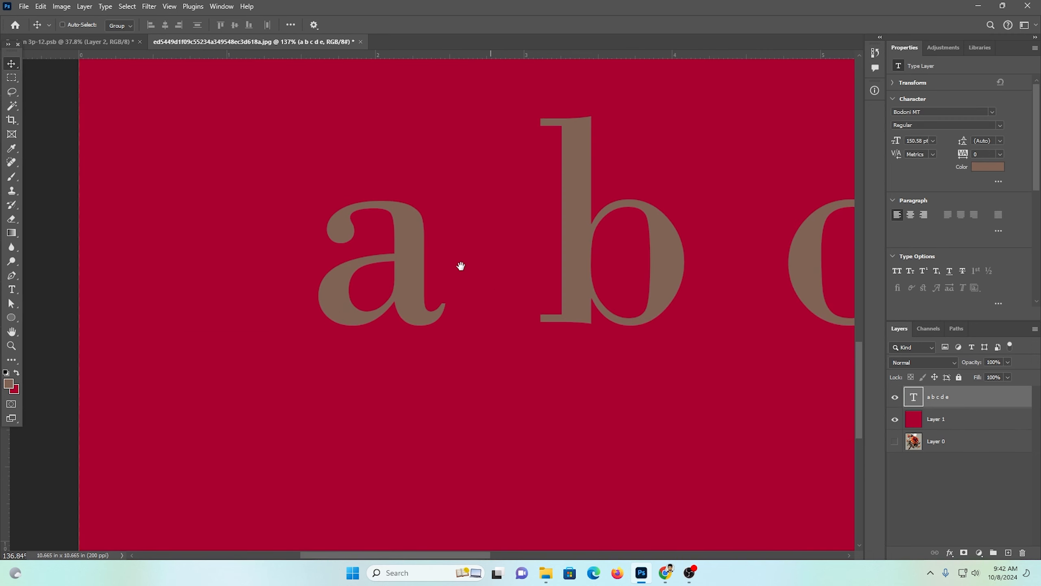
drag(504, 272, 350, 229)
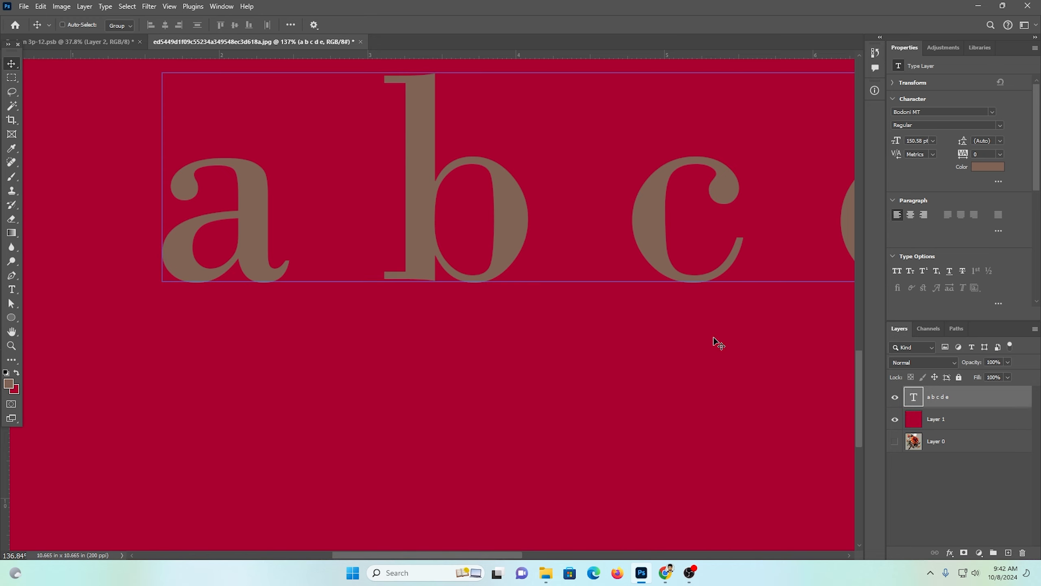
drag(476, 358, 386, 328)
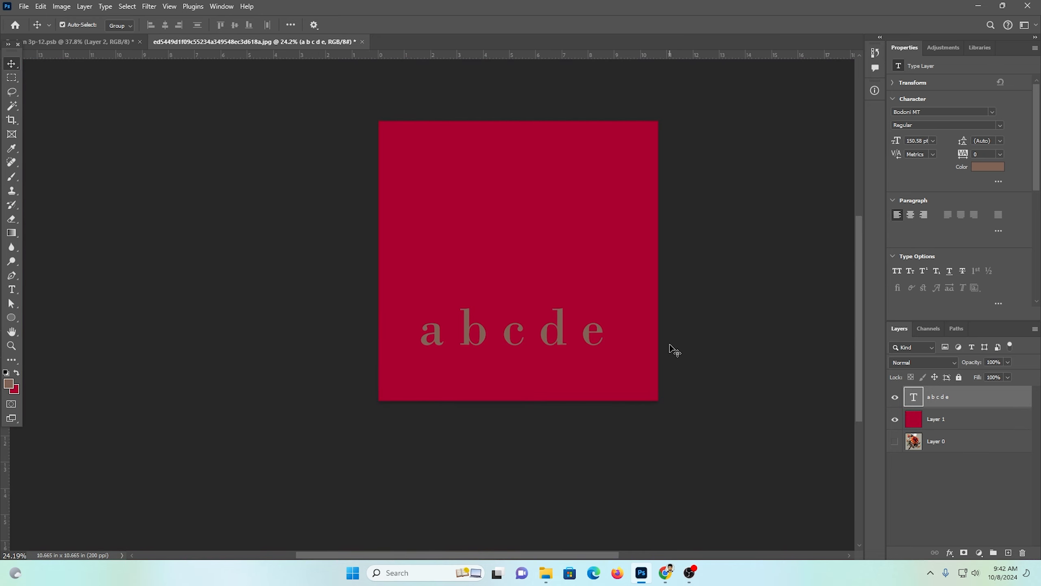
Enlarge the "a b c d e" text to about 184.46 pt and shift it slightly up and left to center it horizontally.
key(ctrl+t)
drag(603, 360, 647, 371)
key(Return)
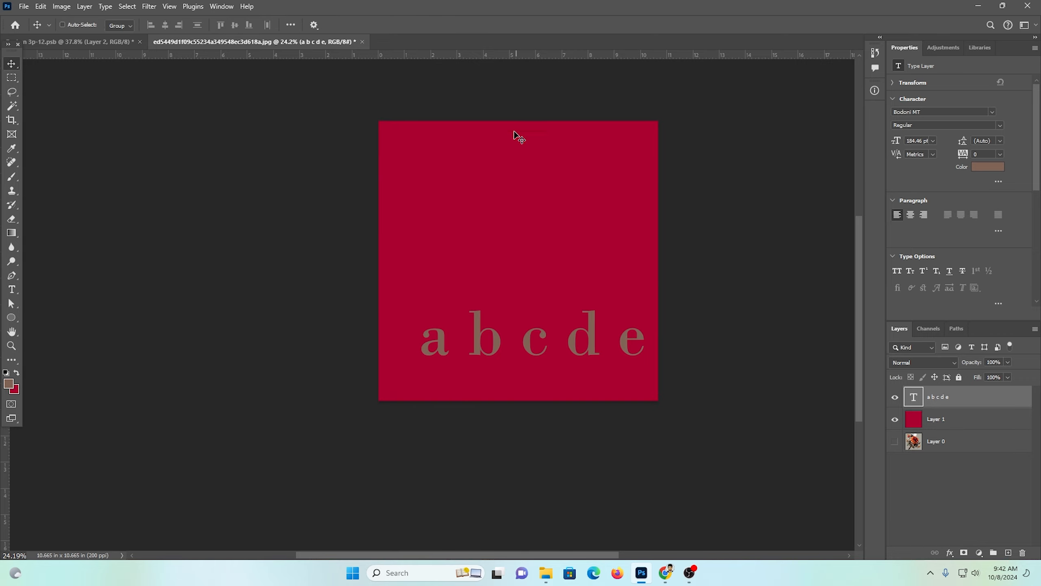
scroll(517, 132, down, 2)
drag(584, 263, 572, 228)
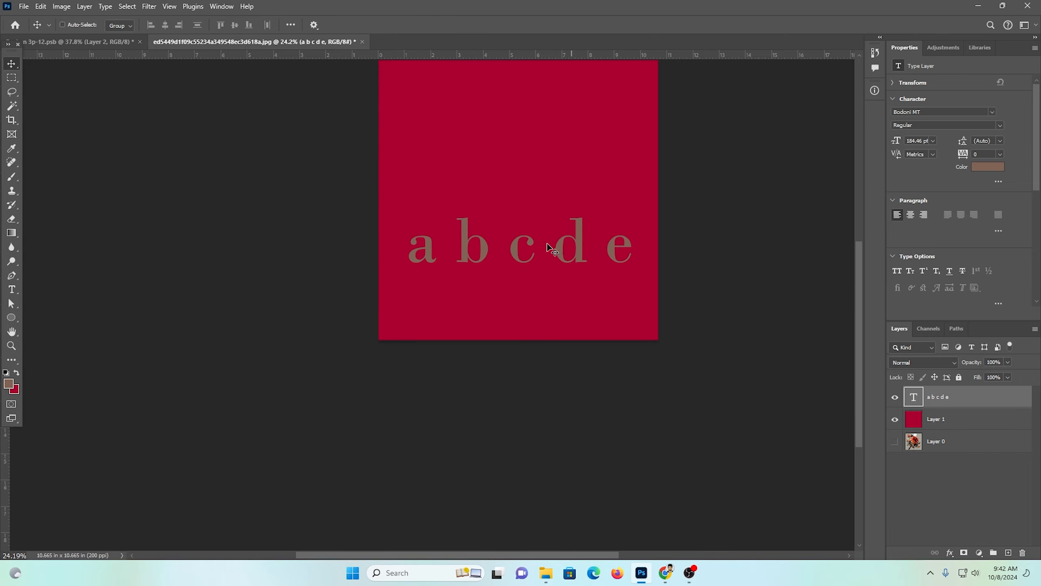
Start a Pen path on the letter b, tracing the bottom serif from its outer end to the stem's lower right corner.
drag(431, 251, 469, 277)
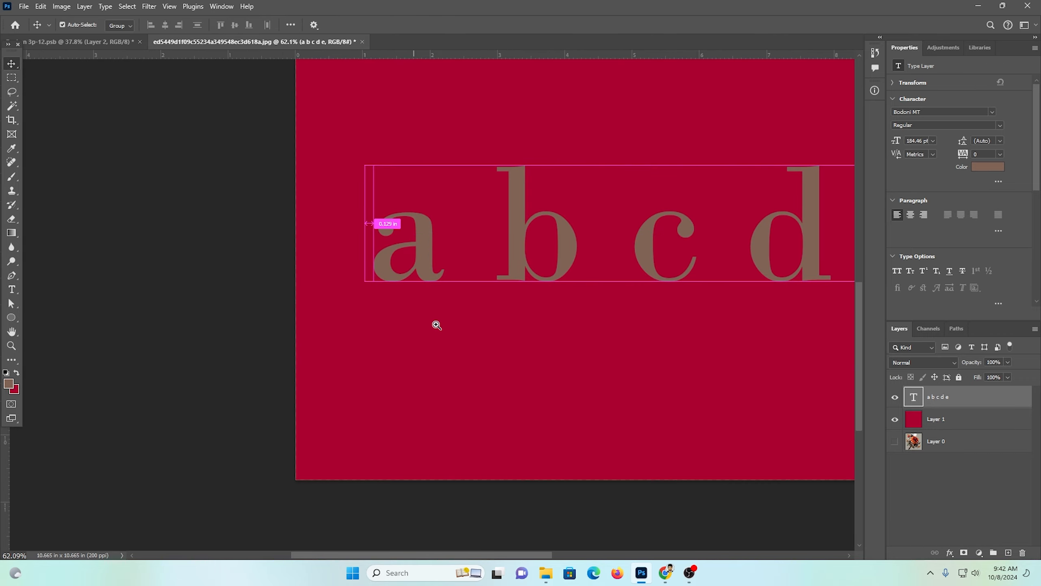
drag(437, 326, 485, 351)
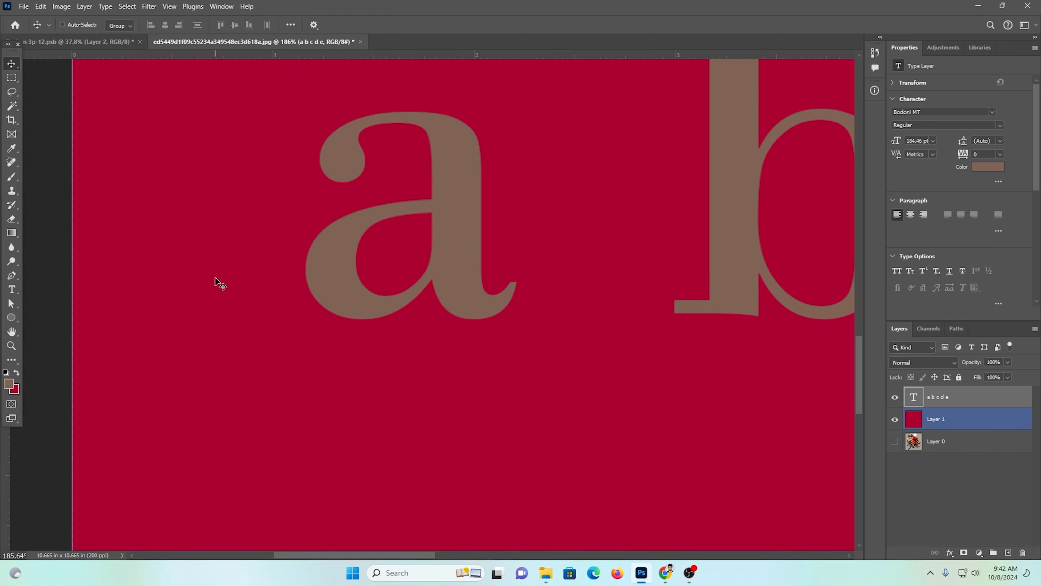
click(11, 275)
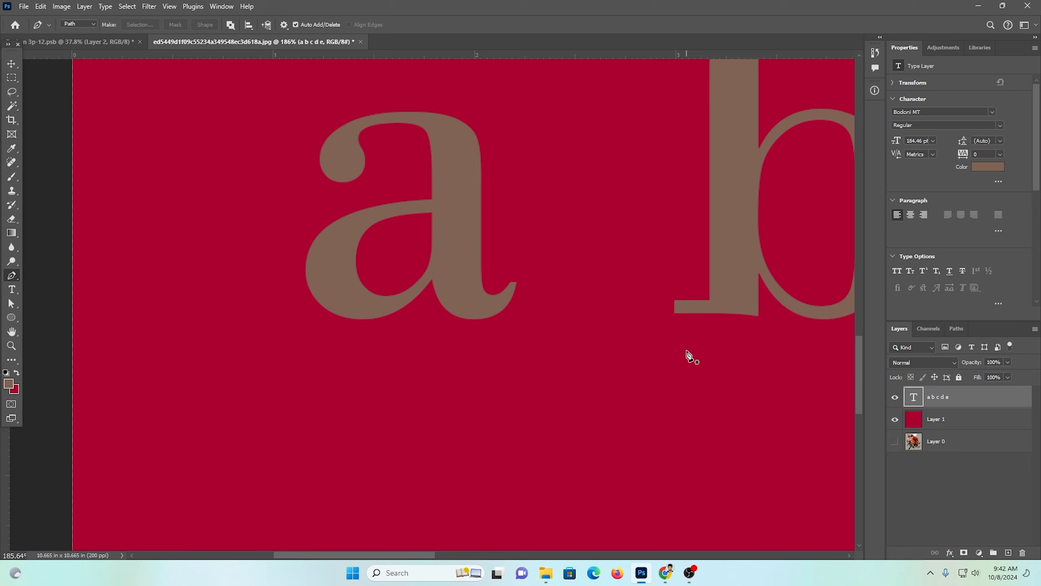
scroll(477, 284, down, 3)
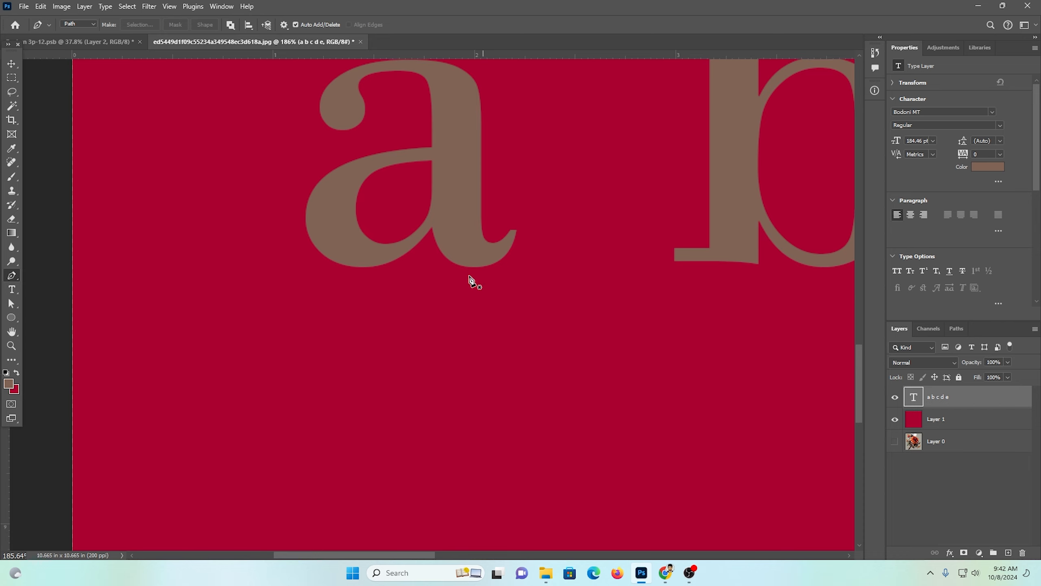
scroll(470, 277, up, 3)
drag(549, 298, 271, 388)
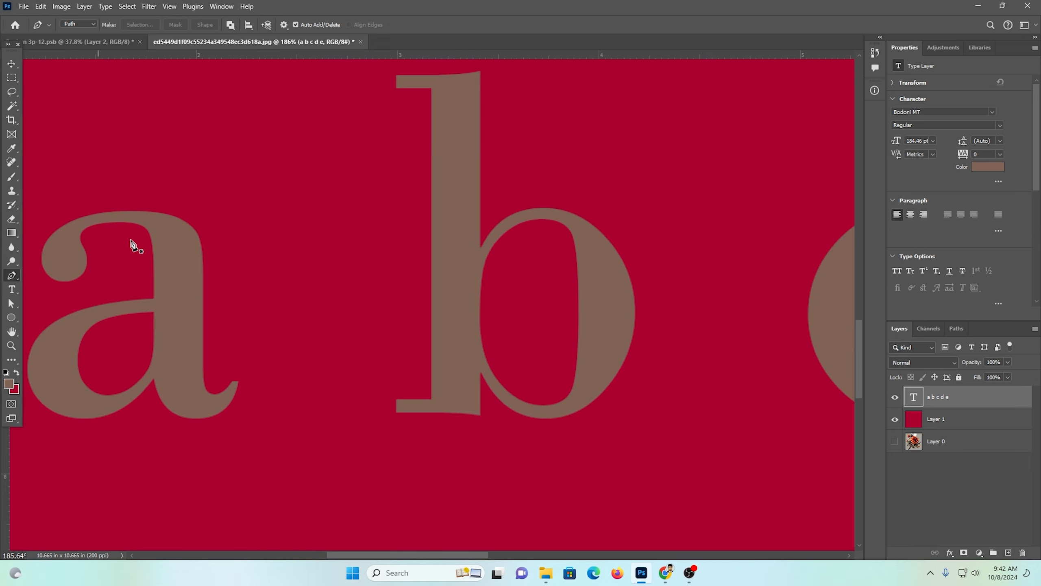
drag(397, 428, 480, 413)
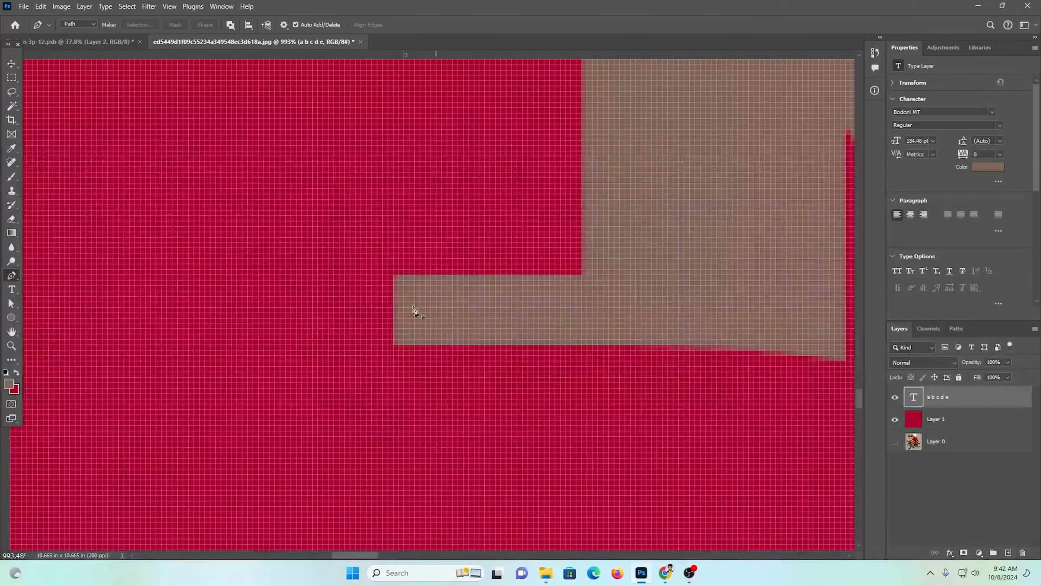
click(394, 275)
drag(718, 383, 280, 322)
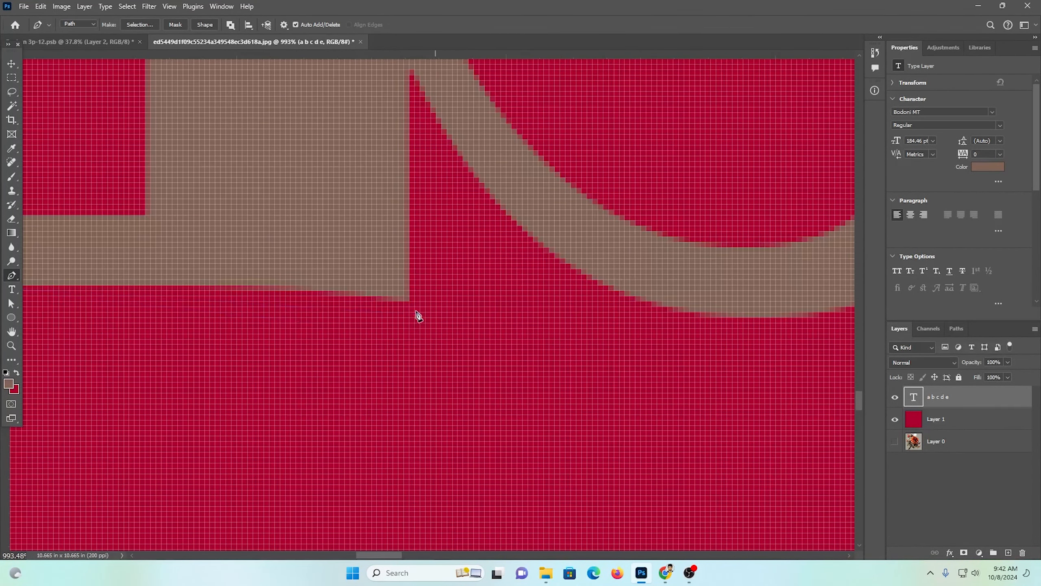
drag(409, 302, 507, 323)
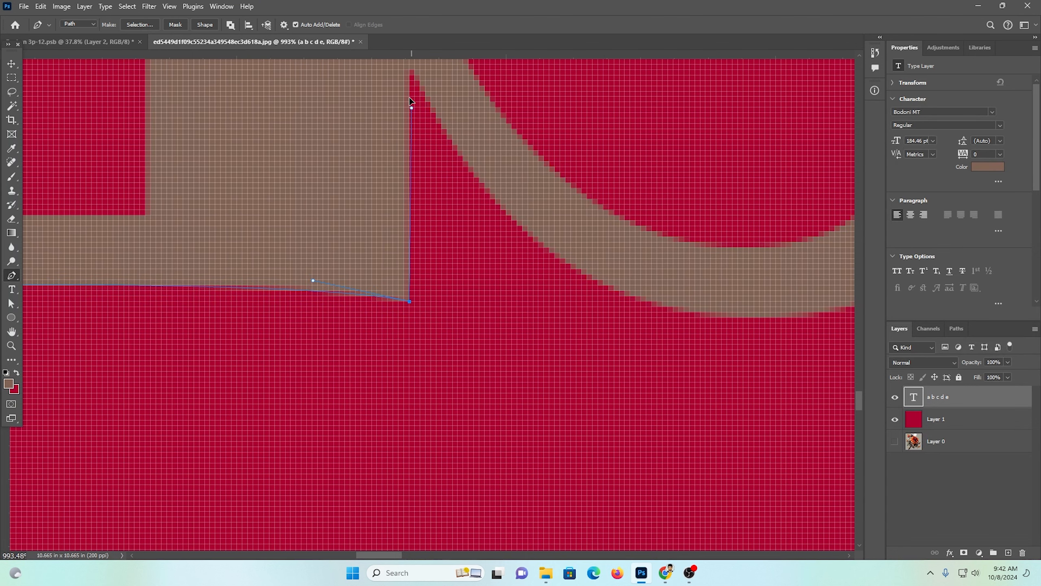
Continue the path from the notch between stem and bowl with curved anchors along the bottom of the b's bowl.
drag(656, 316, 314, 341)
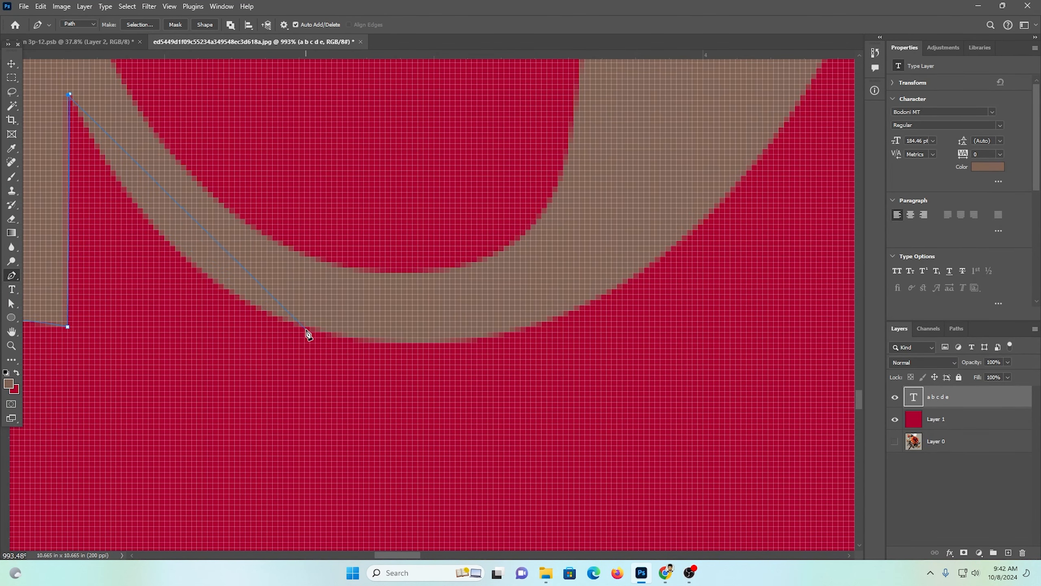
drag(305, 327, 458, 360)
drag(595, 299, 718, 232)
scroll(679, 245, down, 4)
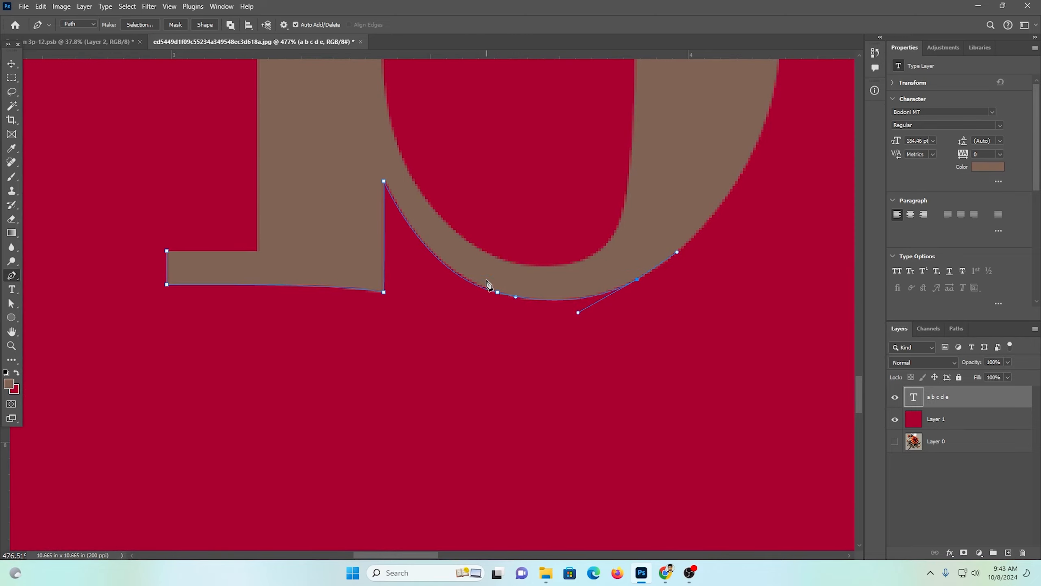
scroll(653, 344, down, 3)
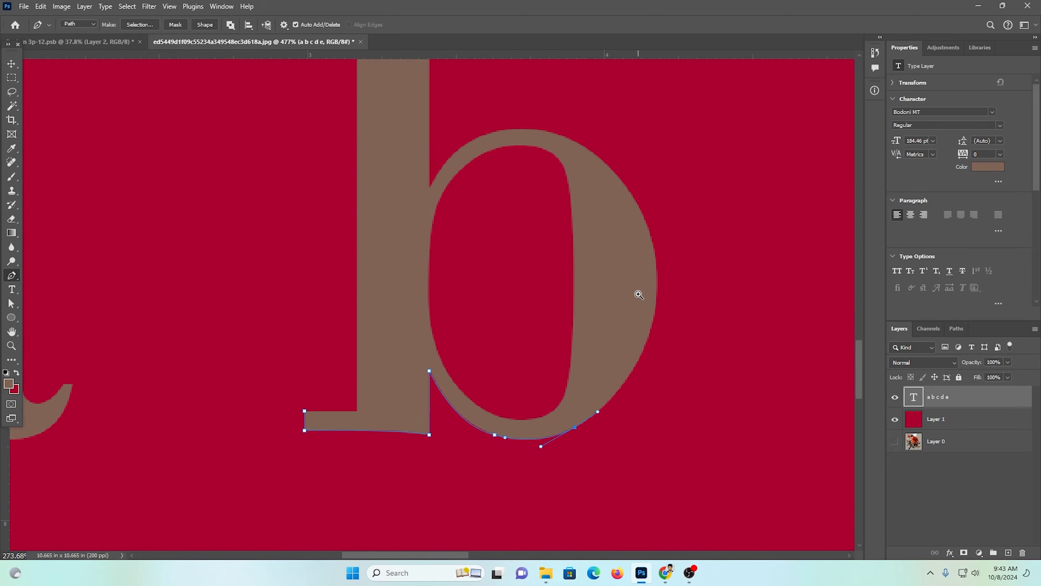
scroll(638, 295, up, 2)
drag(636, 182, 594, 130)
drag(709, 435, 641, 178)
scroll(611, 223, down, 3)
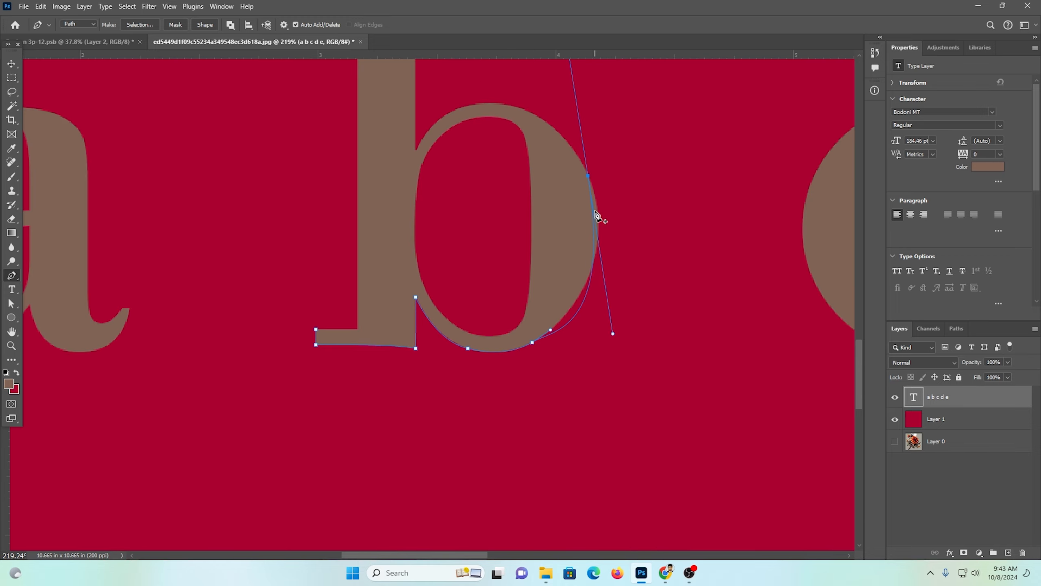
key(ctrl+z)
scroll(600, 214, up, 4)
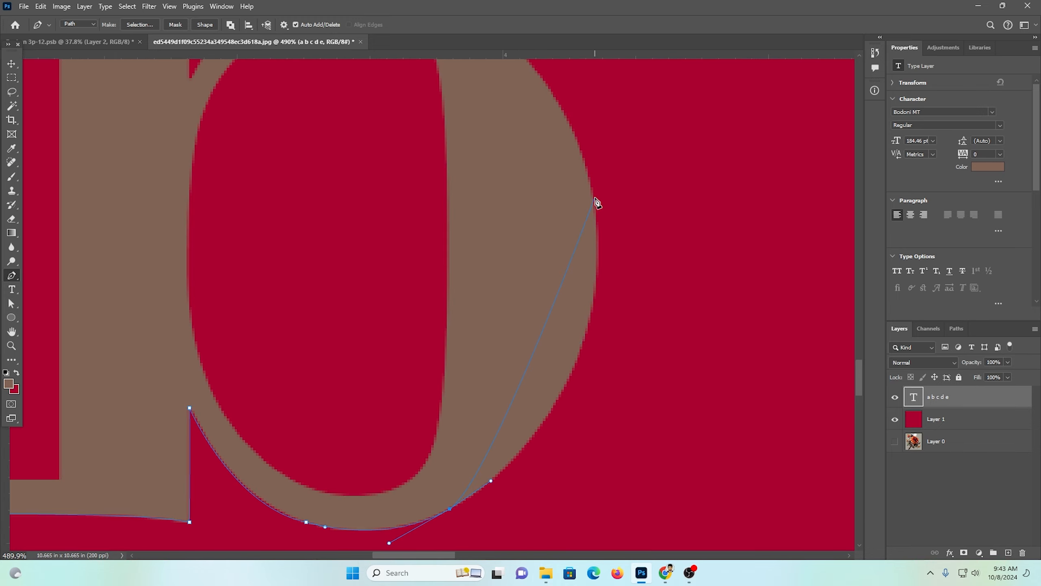
drag(596, 201, 597, 128)
drag(723, 311, 660, 285)
scroll(661, 285, down, 1)
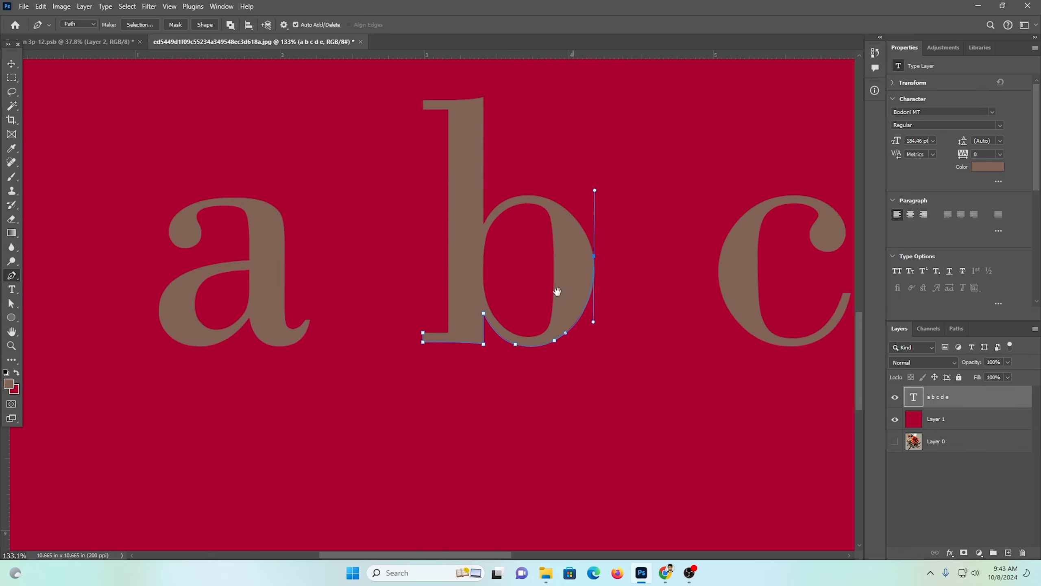
scroll(560, 293, up, 4)
key(ctrl+z)
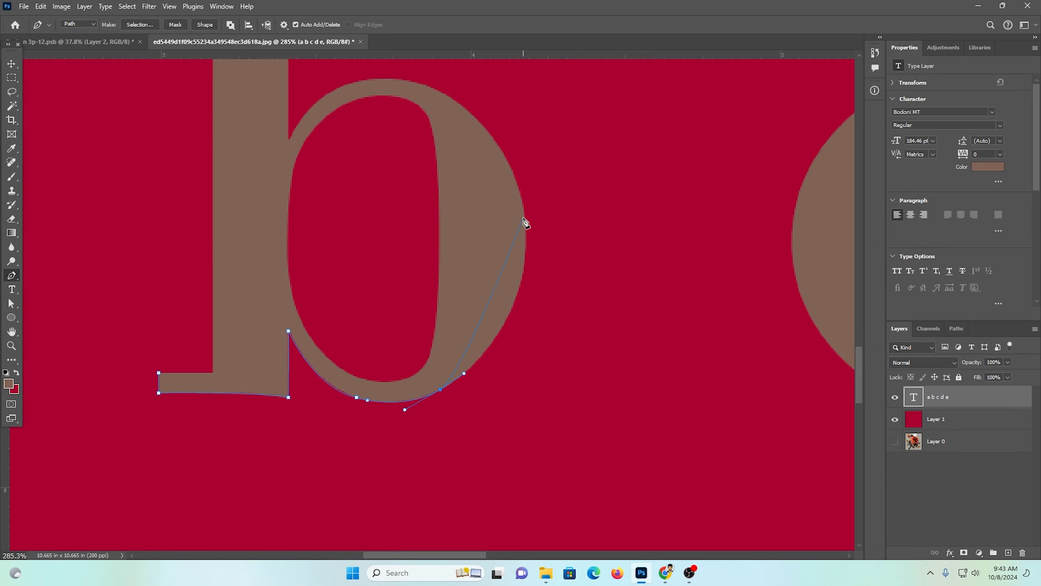
Trace the right side and top of the b's bowl with curved anchors, ending at the upper notch beside the stem.
drag(524, 213, 521, 185)
drag(409, 135, 475, 216)
drag(450, 160, 422, 161)
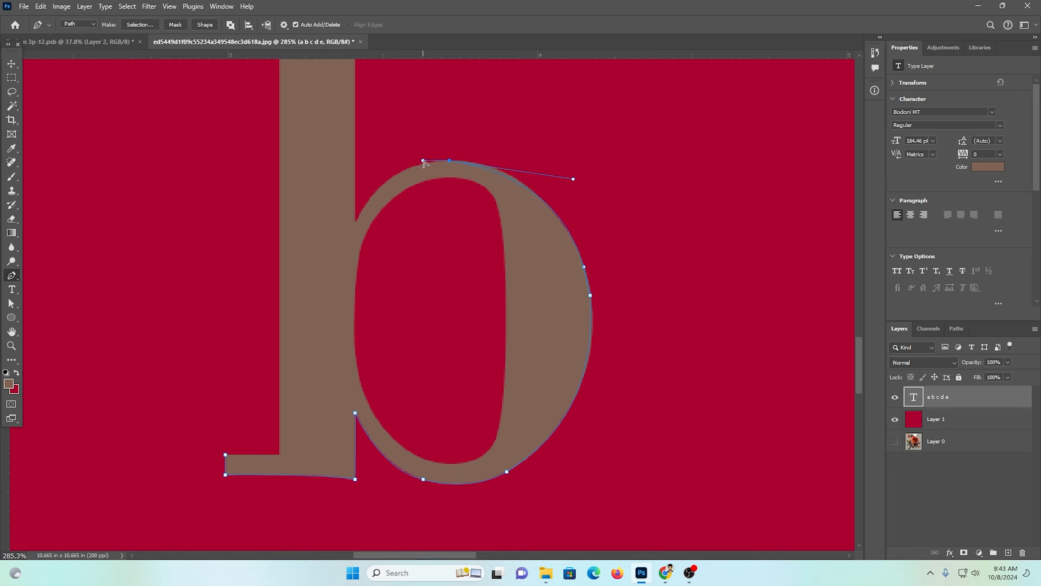
drag(342, 274, 355, 212)
scroll(355, 225, up, 6)
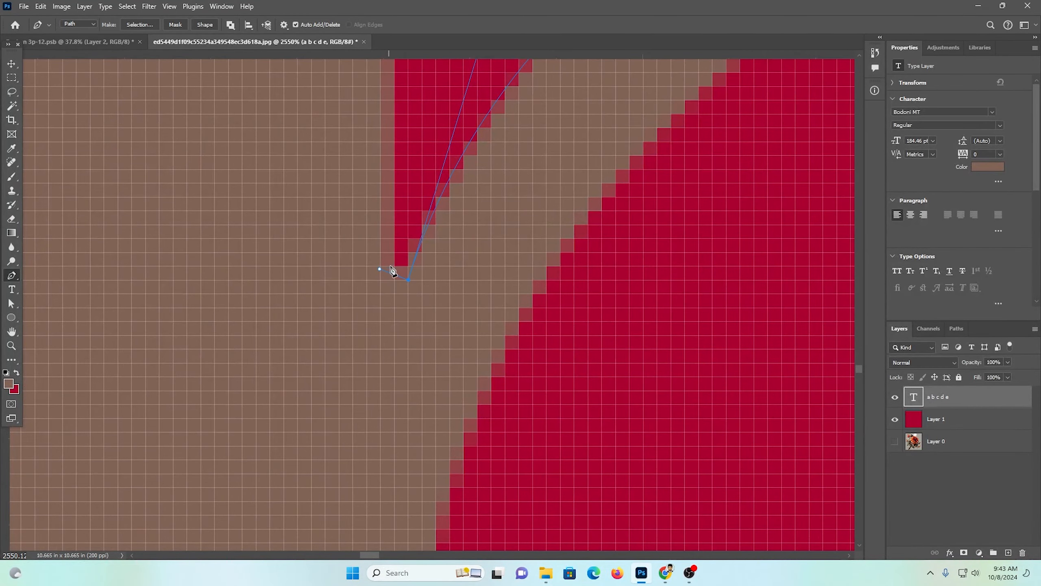
scroll(399, 279, down, 8)
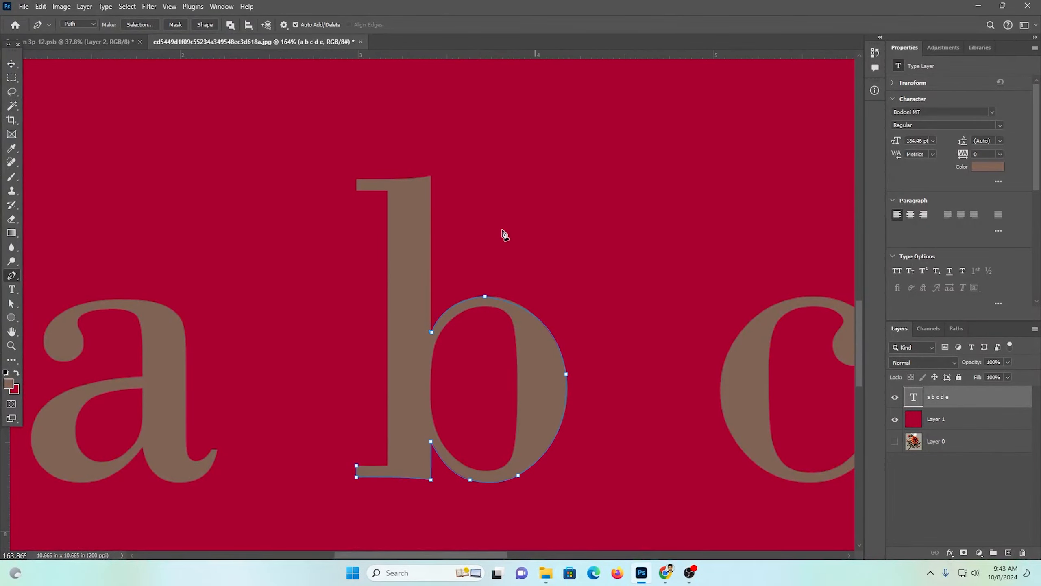
Extend the path straight up the right edge of the b's stem to its top corner.
scroll(476, 250, up, 6)
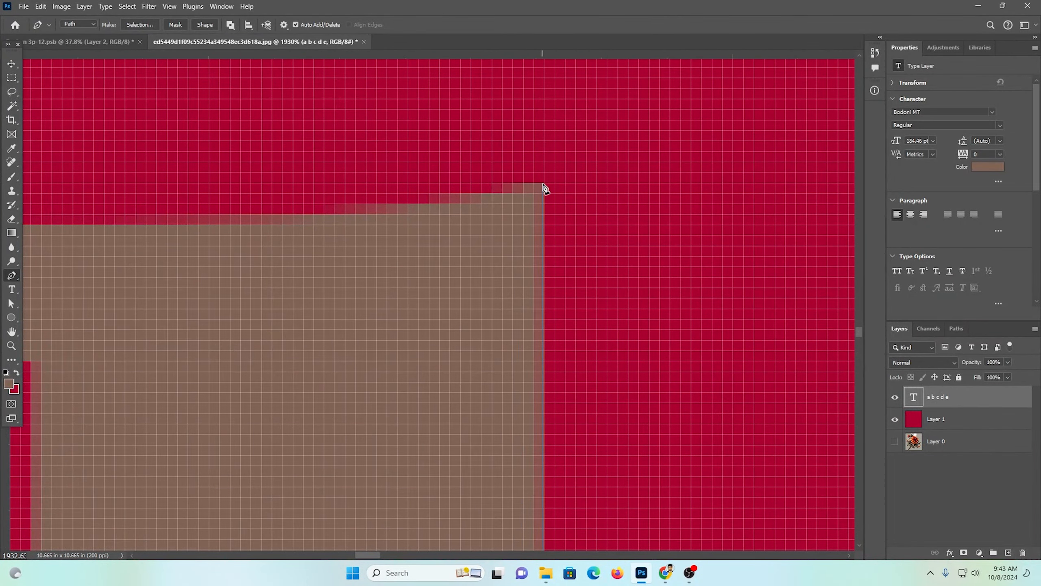
click(544, 188)
scroll(537, 197, down, 2)
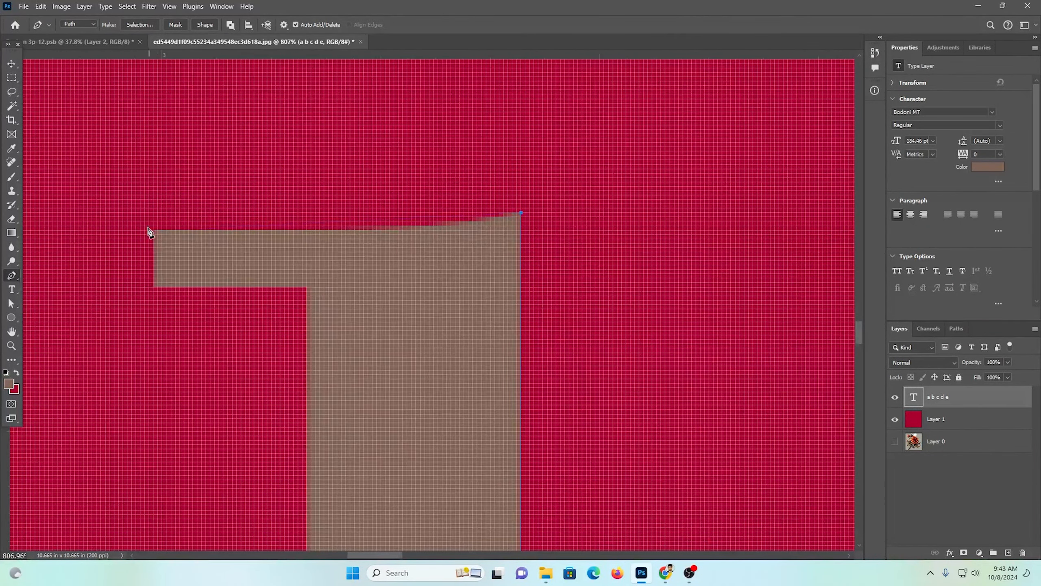
scroll(150, 232, up, 2)
drag(153, 229, 523, 233)
key(ctrl+z)
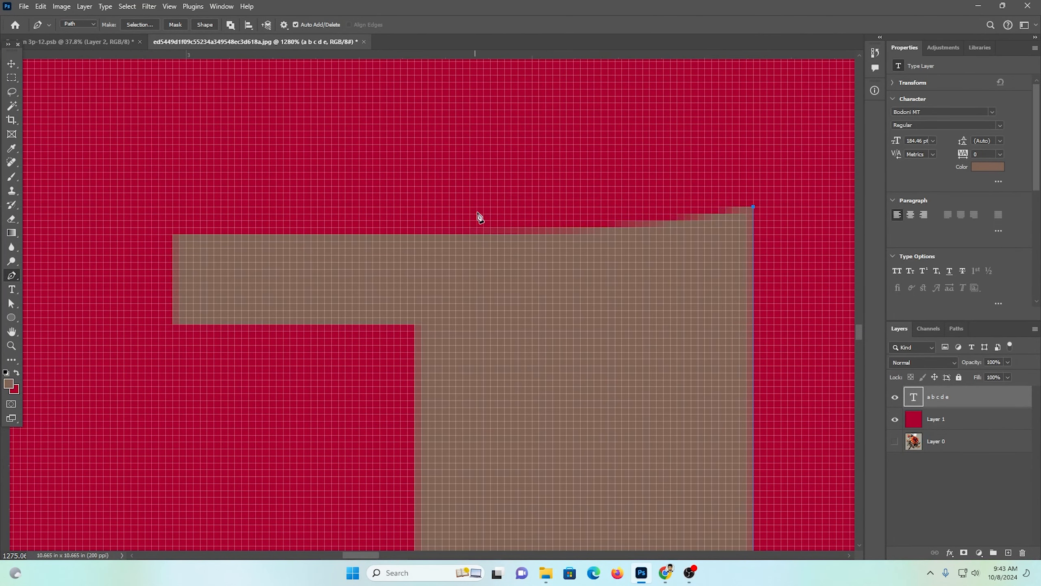
click(174, 235)
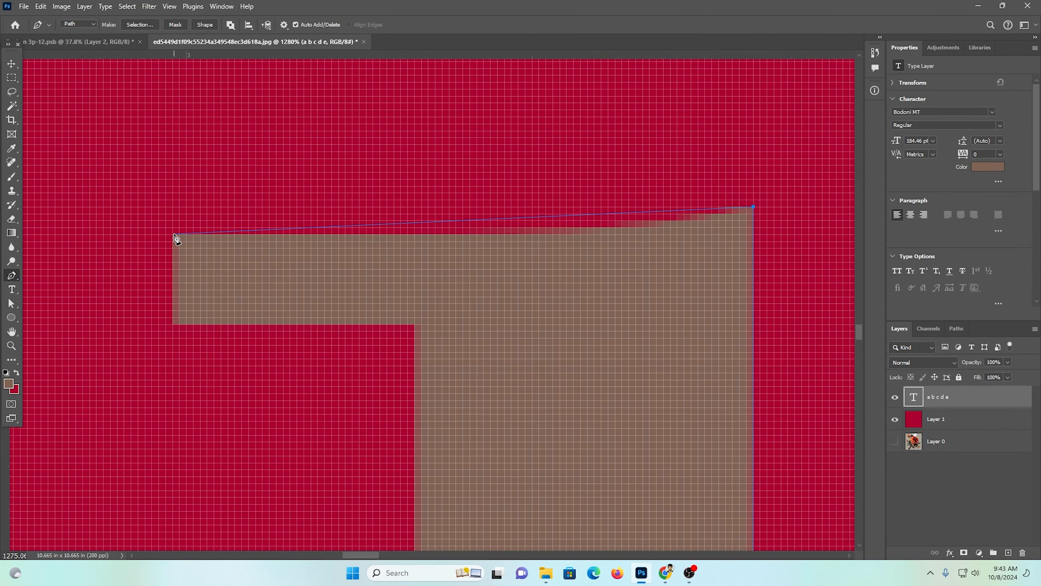
key(ctrl+z)
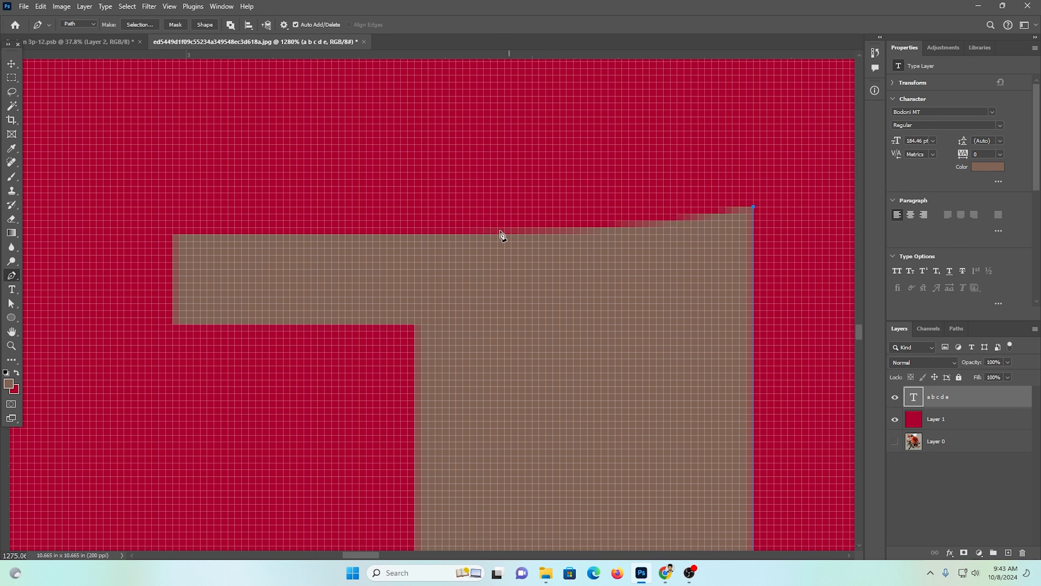
Trace the b's top serif with an extra anchor where its upper edge flattens, around its outer end to the inner stem corner.
drag(427, 233, 433, 234)
click(172, 234)
click(172, 325)
click(415, 325)
Run the path down the left edge of the b's stem and close it at the starting anchor on the bottom serif.
scroll(416, 326, down, 8)
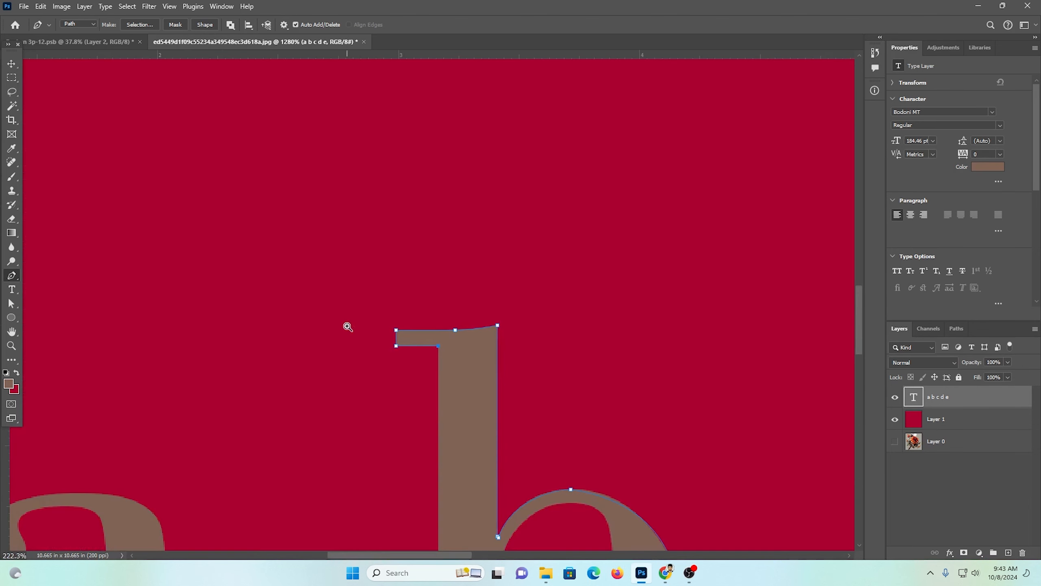
scroll(423, 69, down, 5)
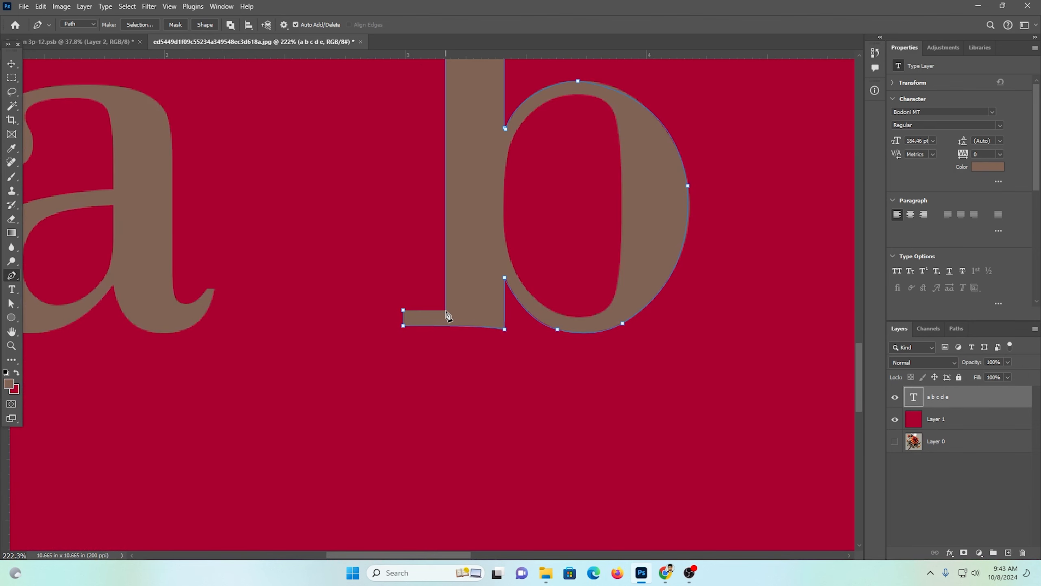
click(446, 311)
click(404, 310)
Make Layer 1 active and convert the closed outline path of the b into a selection.
key(ctrl+Return)
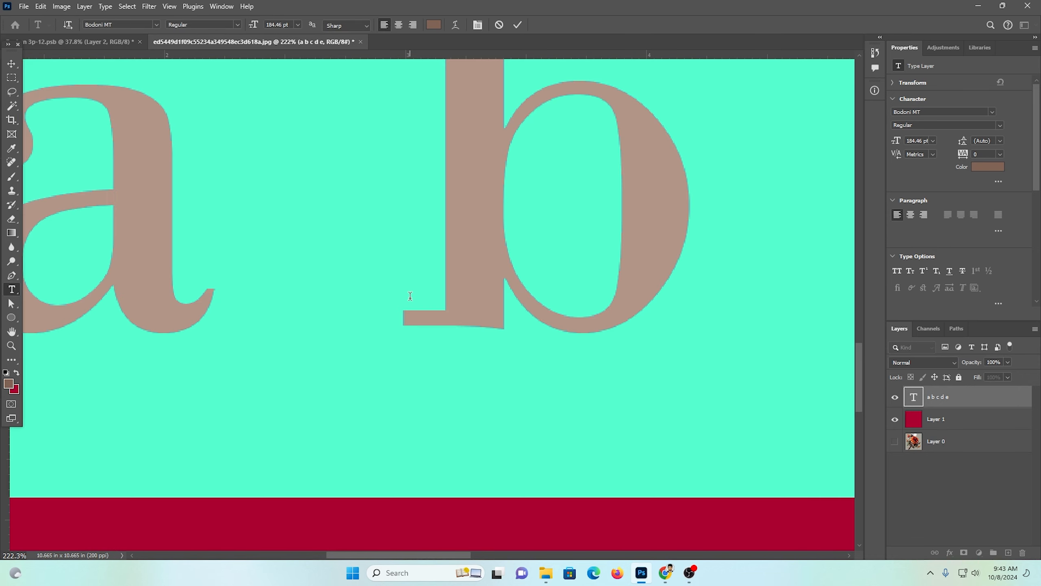
click(955, 419)
key(p)
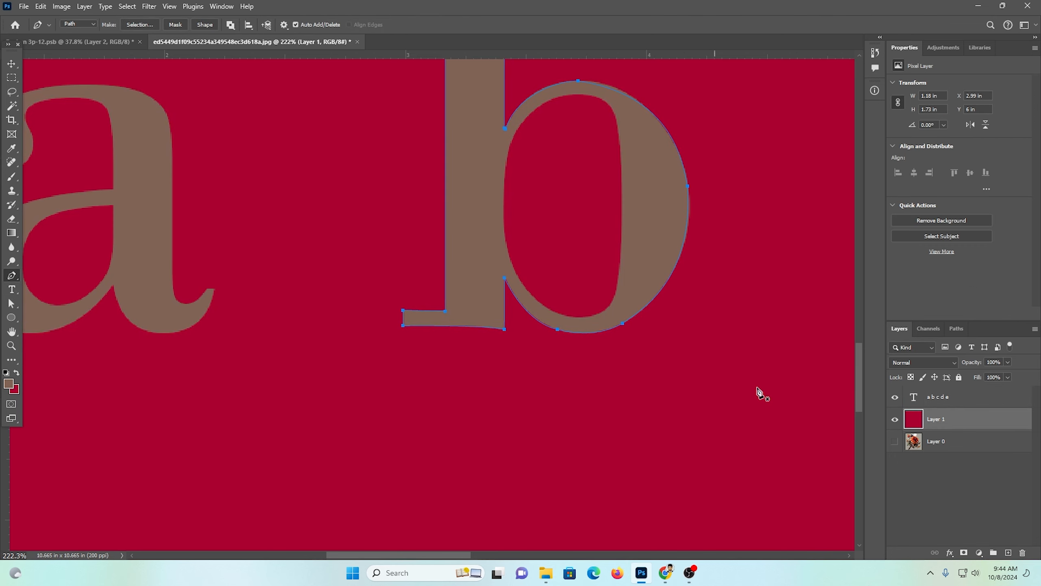
key(ctrl+Return)
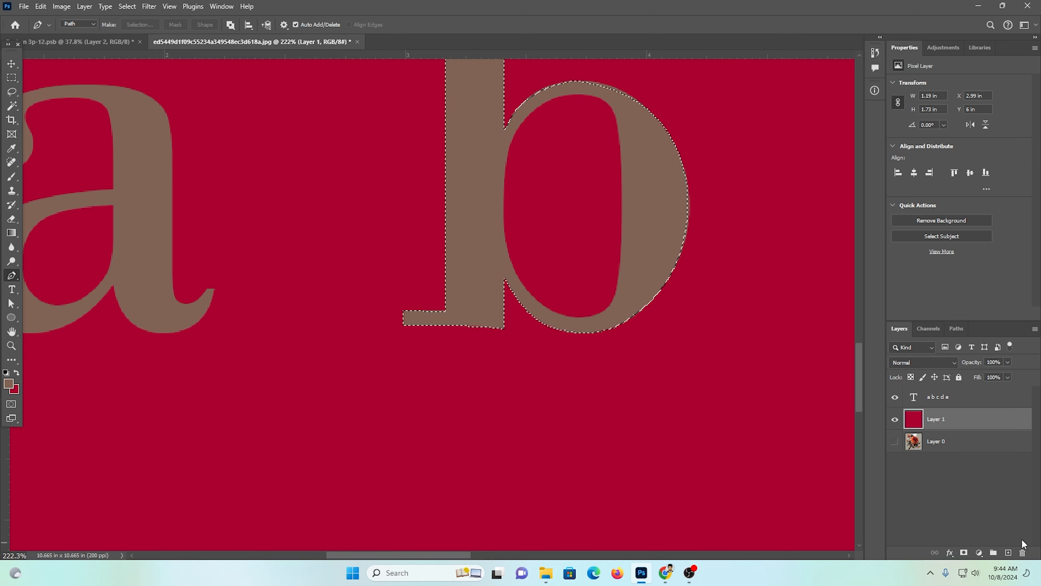
Add a new layer, fill the b-shaped selection with black (000000), and deselect.
click(1008, 552)
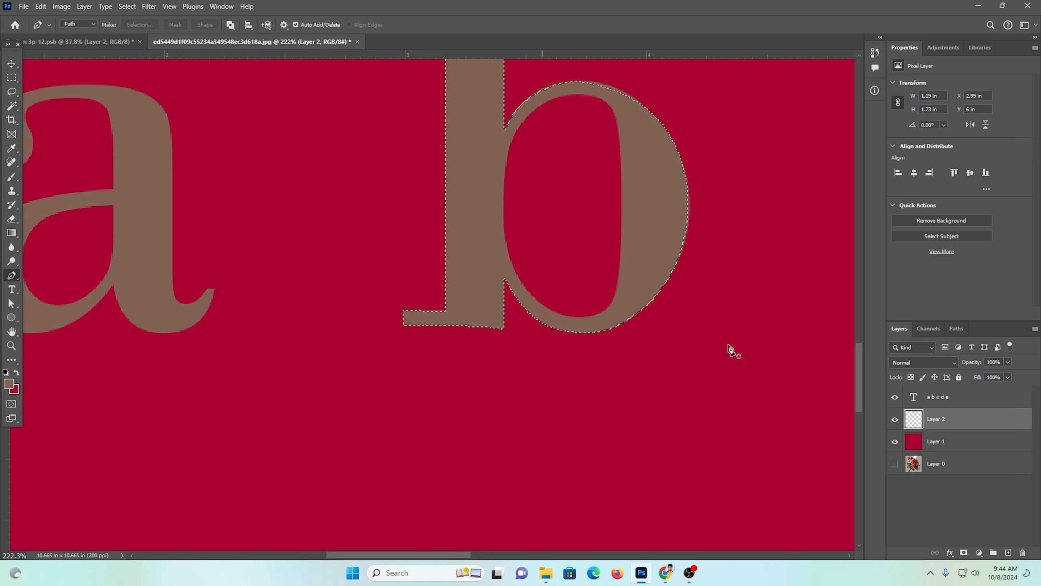
click(9, 383)
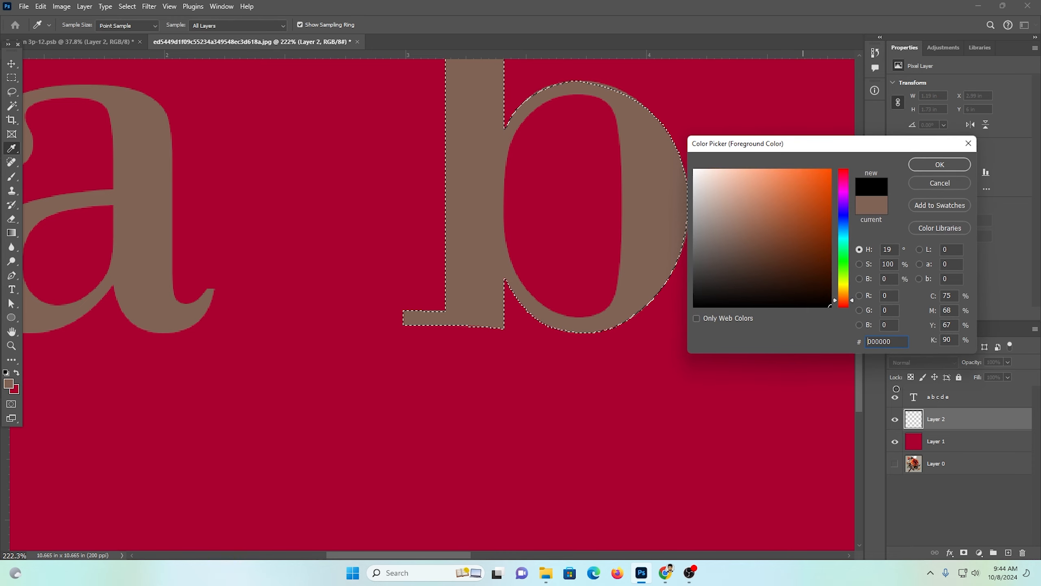
click(941, 164)
key(alt+BackSpace)
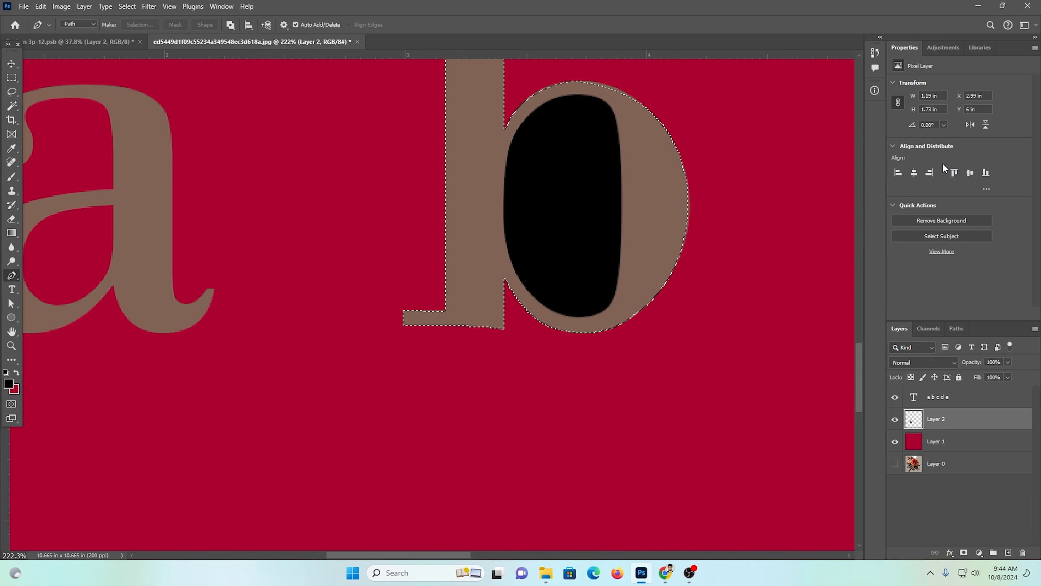
key(ctrl+d)
Move Layer 2 above the text layer and hide it after checking the black fill's edges against the b.
scroll(548, 235, down, 5)
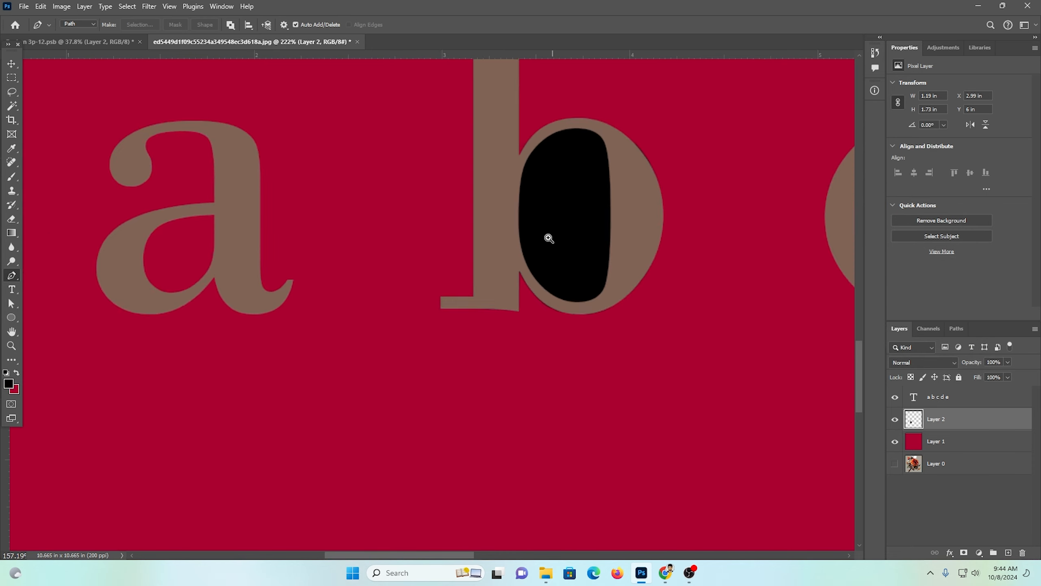
drag(959, 419, 961, 397)
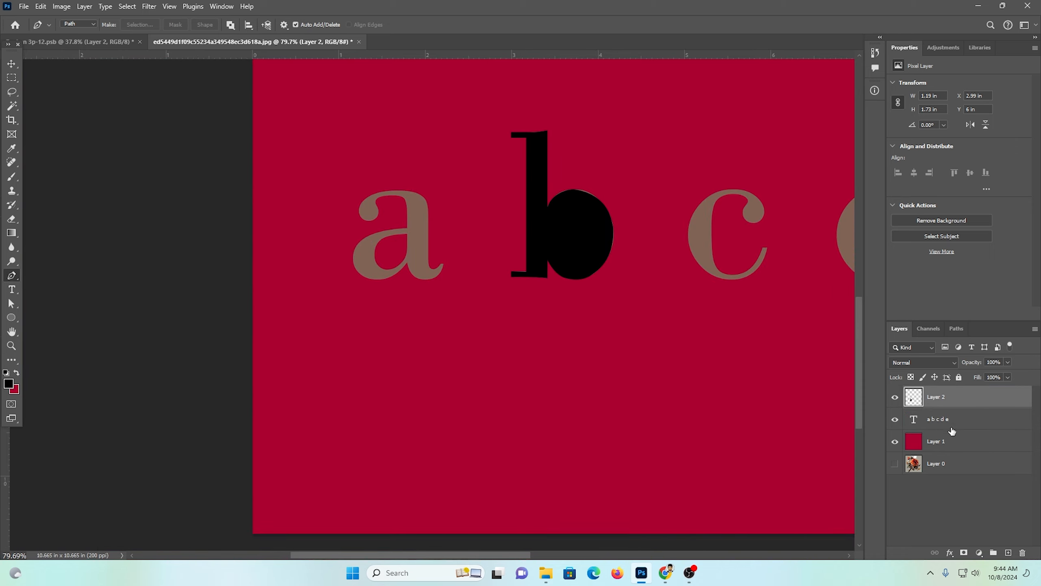
scroll(610, 263, up, 8)
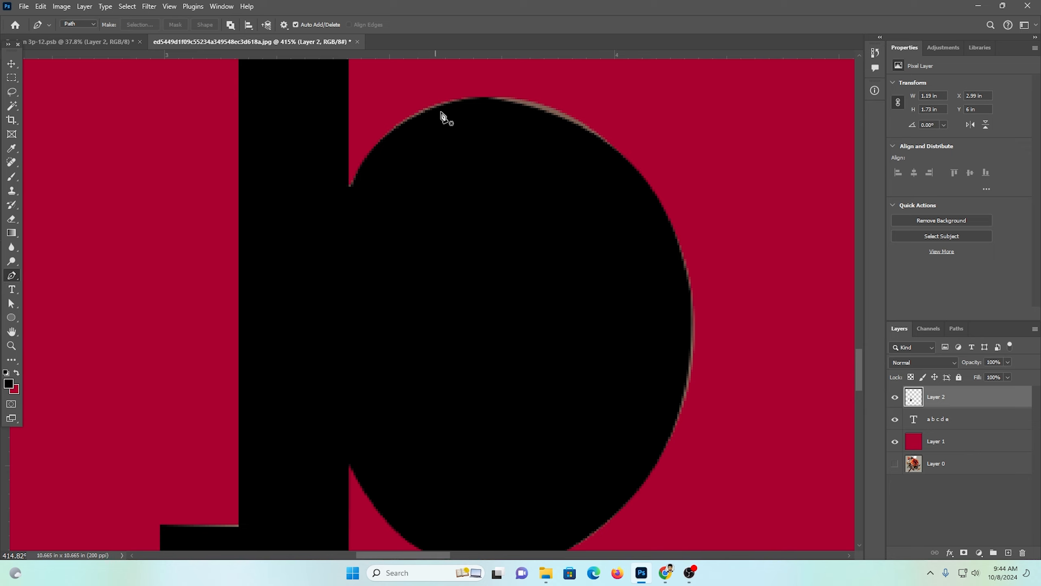
scroll(441, 112, down, 2)
click(895, 399)
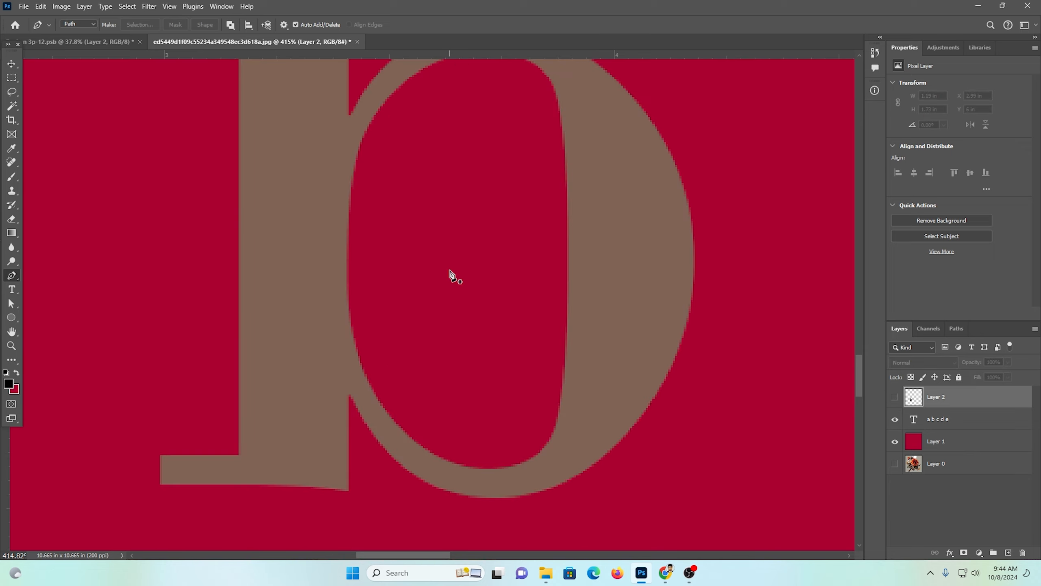
With the text layer active, start a Pen path at the upper left of the b's counter and curve it down the left inner edge.
scroll(451, 276, up, 2)
click(907, 427)
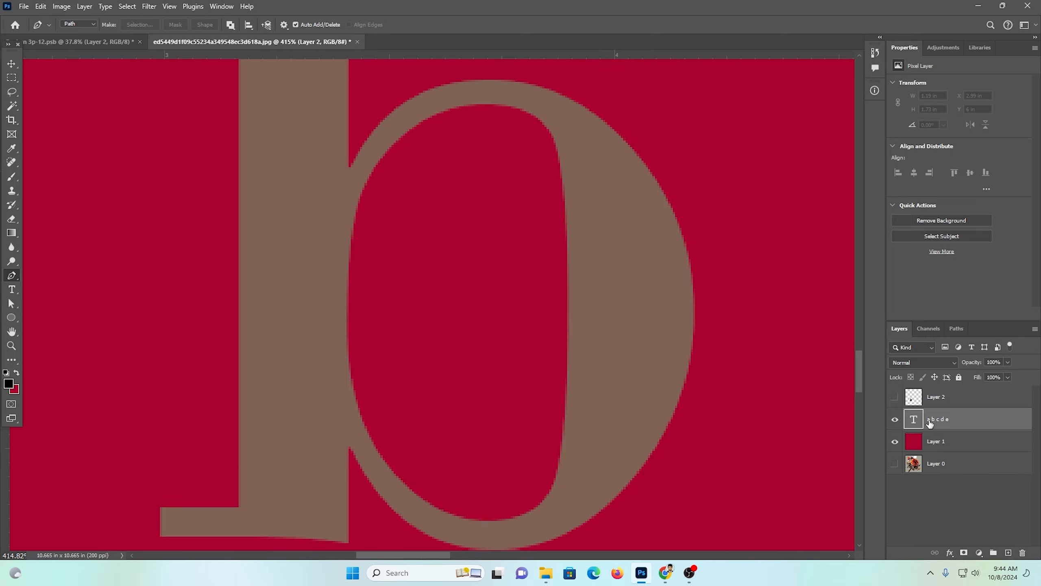
scroll(348, 204, up, 5)
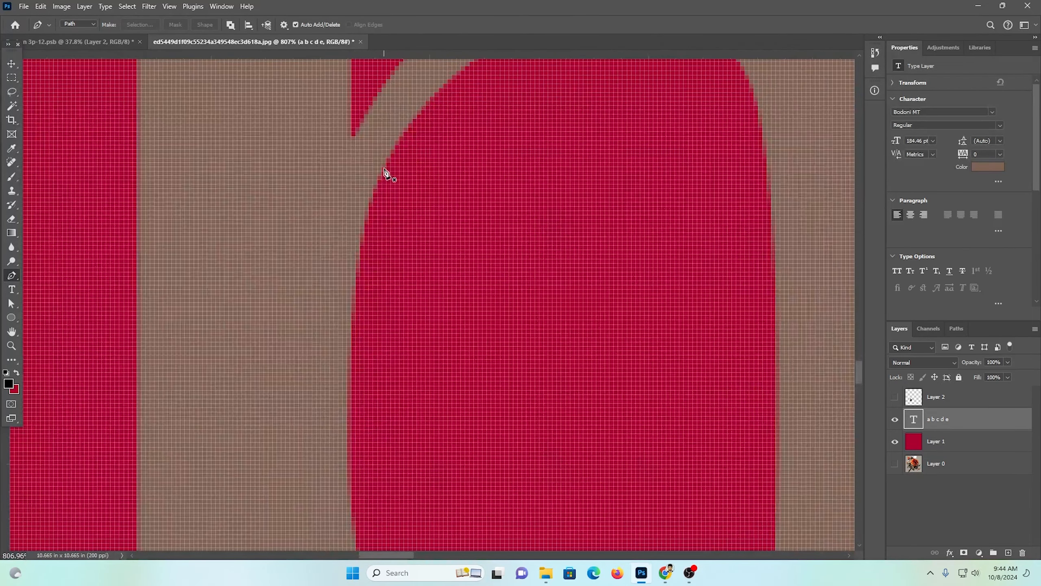
click(383, 175)
scroll(379, 306, down, 3)
drag(353, 284, 354, 418)
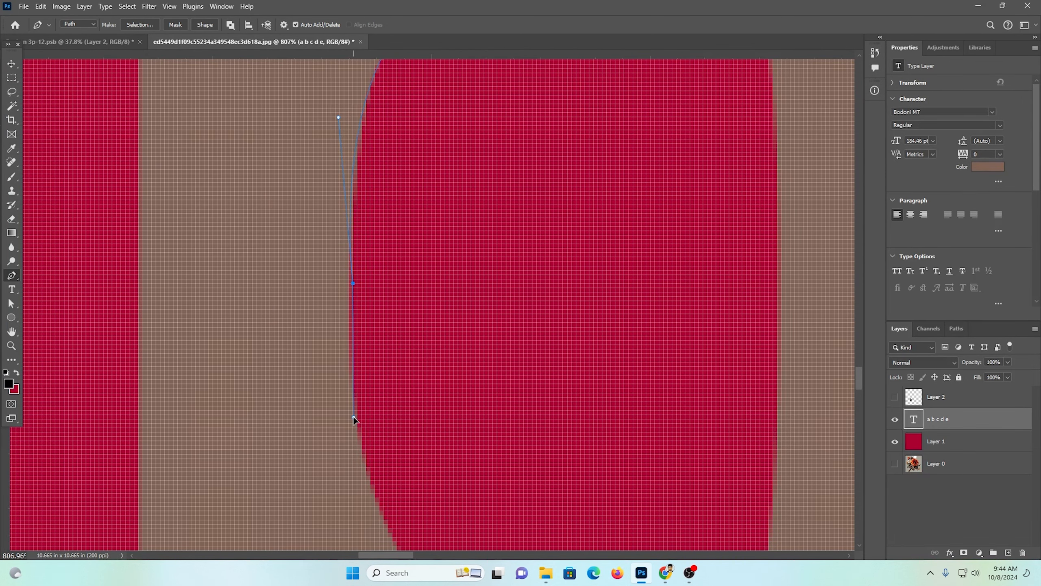
Continue the path around the bottom of the b's counter with curved anchors on the lower-left and lower-right inner edges.
key(space)
drag(408, 502, 327, 199)
drag(368, 318, 466, 417)
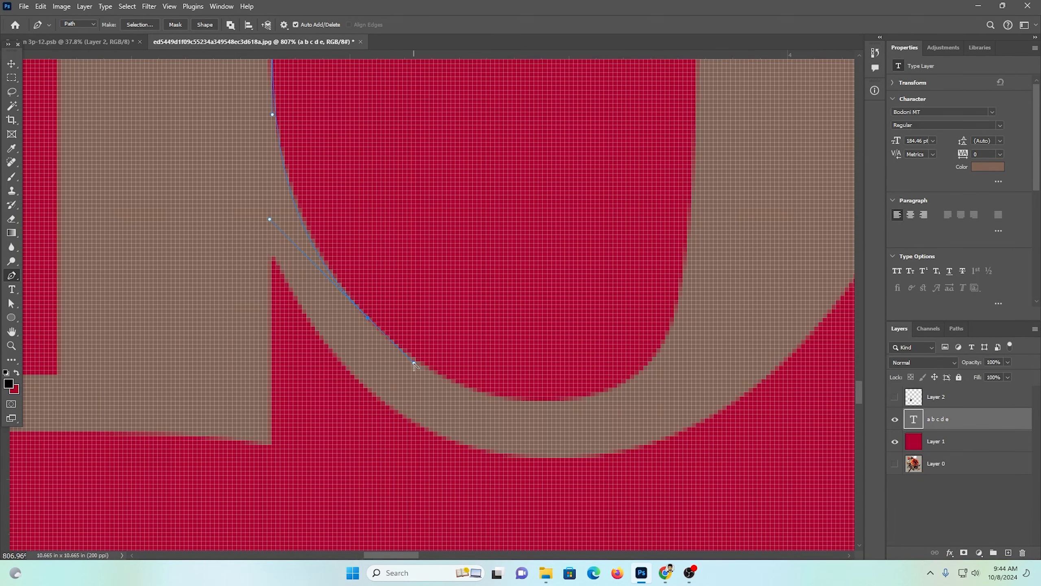
key(space)
drag(665, 395, 621, 482)
drag(629, 404, 741, 237)
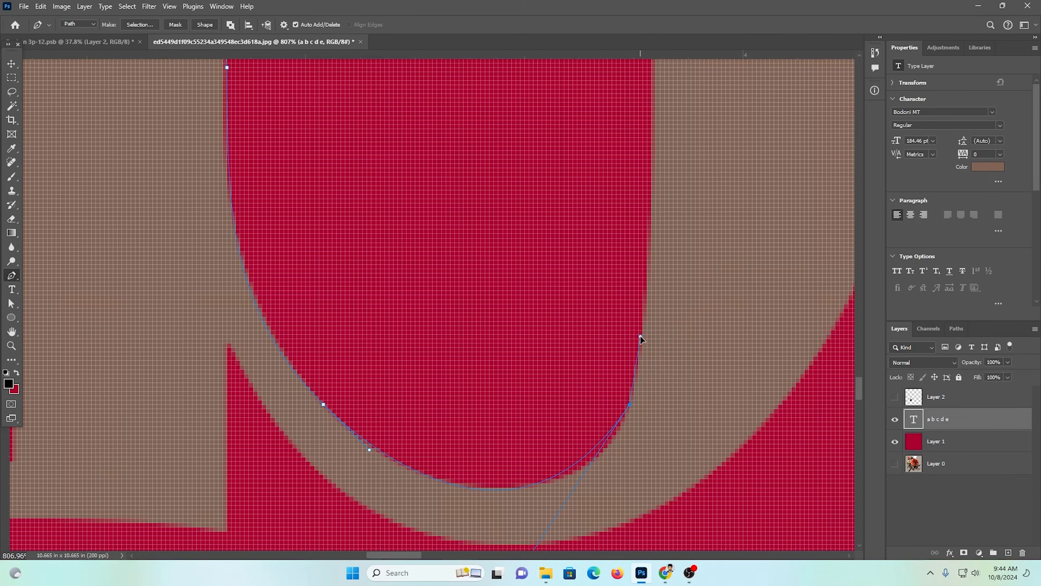
Run the path up the counter's right edge and over its top, closing it at the starting anchor.
key(ctrl+space)
drag(655, 331, 606, 272)
key(space)
drag(638, 147, 603, 308)
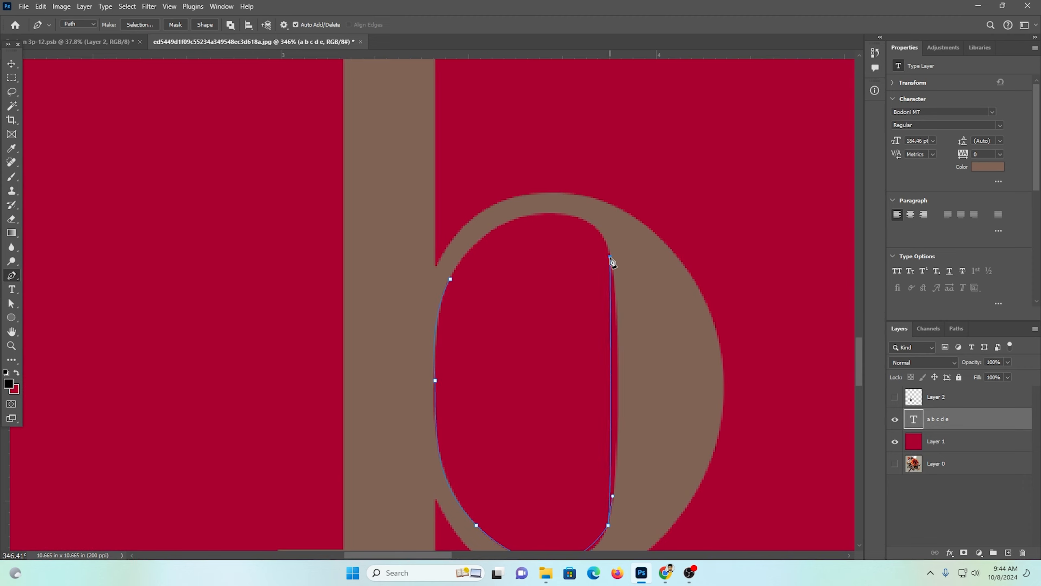
drag(610, 256, 608, 234)
drag(533, 213, 513, 223)
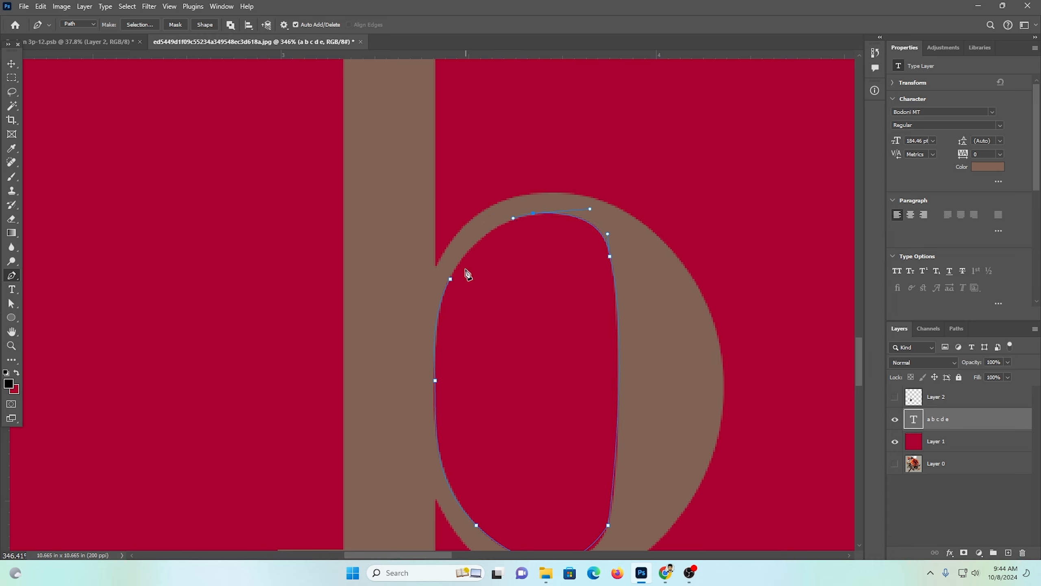
drag(450, 279, 451, 308)
Make Layer 1 active and convert the closed counter path into a selection.
key(ctrl+Return)
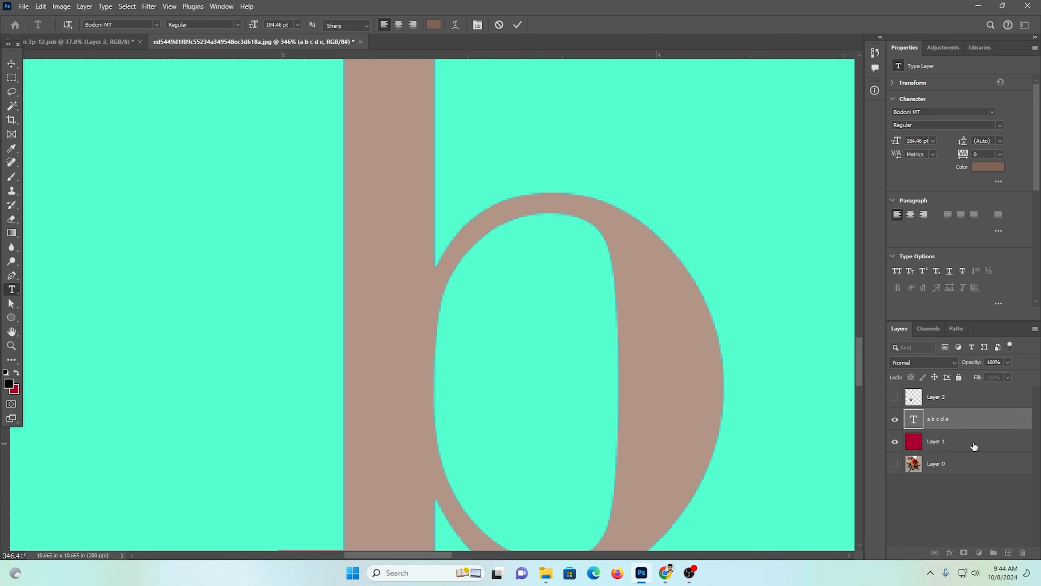
click(974, 446)
key(ctrl+Return)
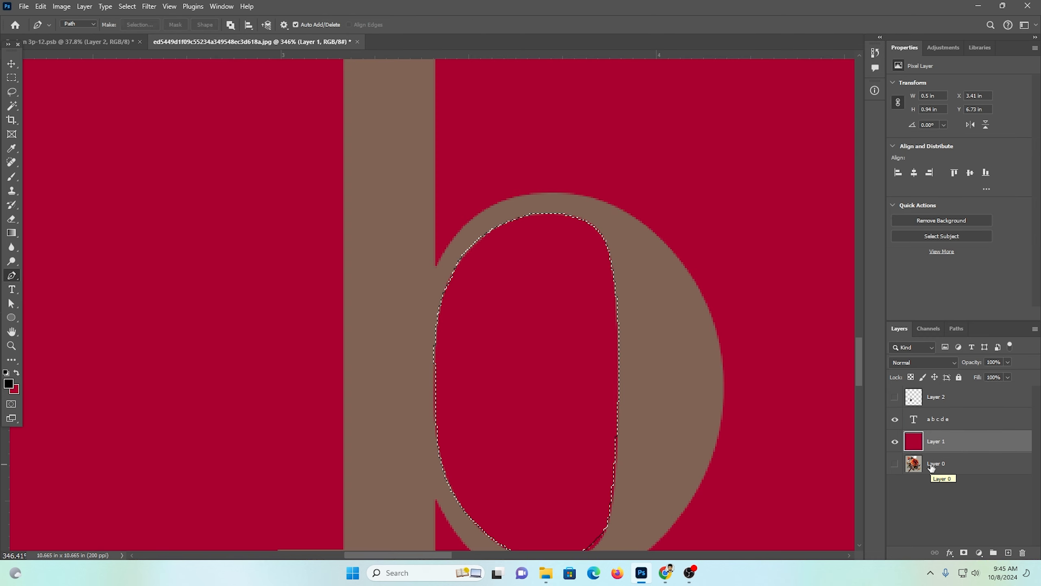
Show and activate Layer 2, delete the selected counter area from the black b, and deselect.
click(918, 419)
click(895, 396)
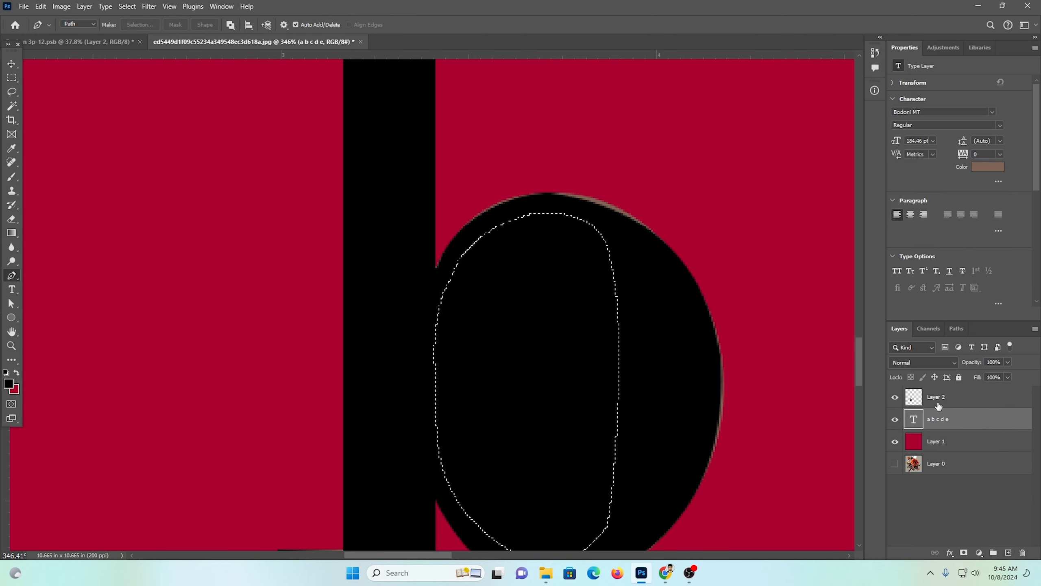
click(939, 403)
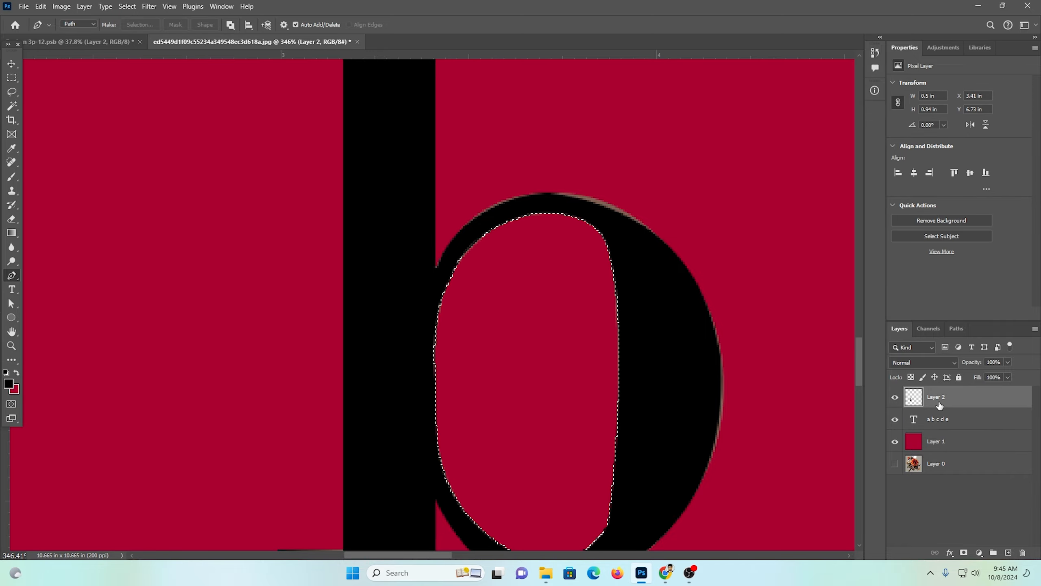
key(ctrl+d)
key(ctrl+0)
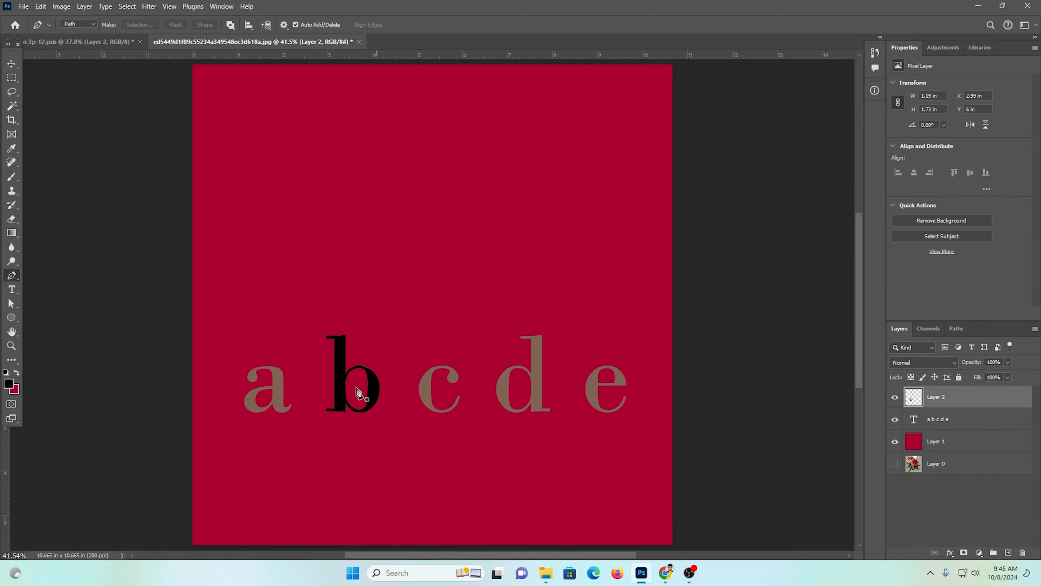
Inspect the black fill's edges around the b's bowl, toggling Layer 2's visibility to compare them with the letter underneath.
scroll(418, 435, up, 15)
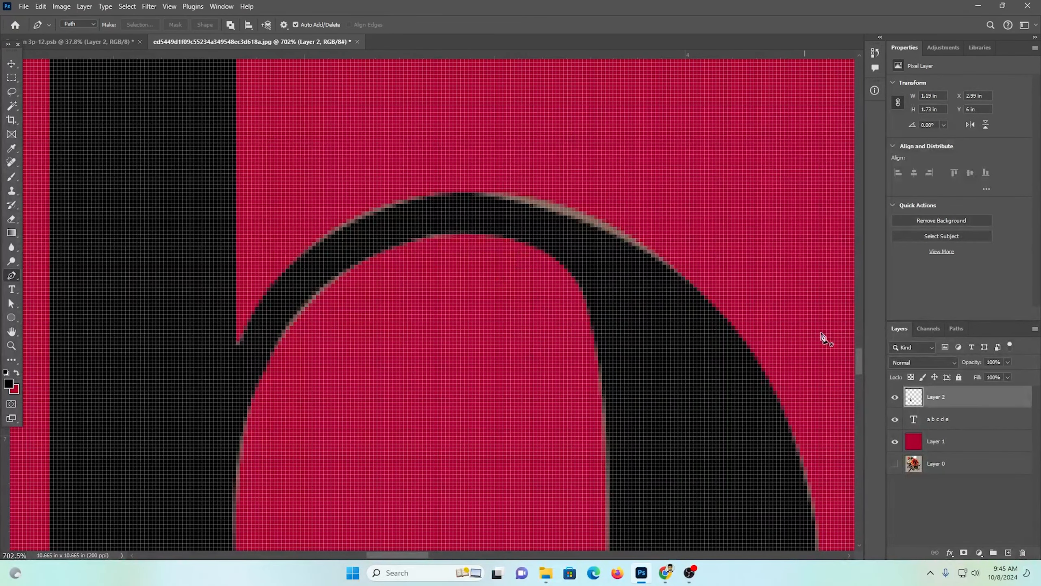
scroll(272, 169, down, 2)
drag(503, 286, 417, 241)
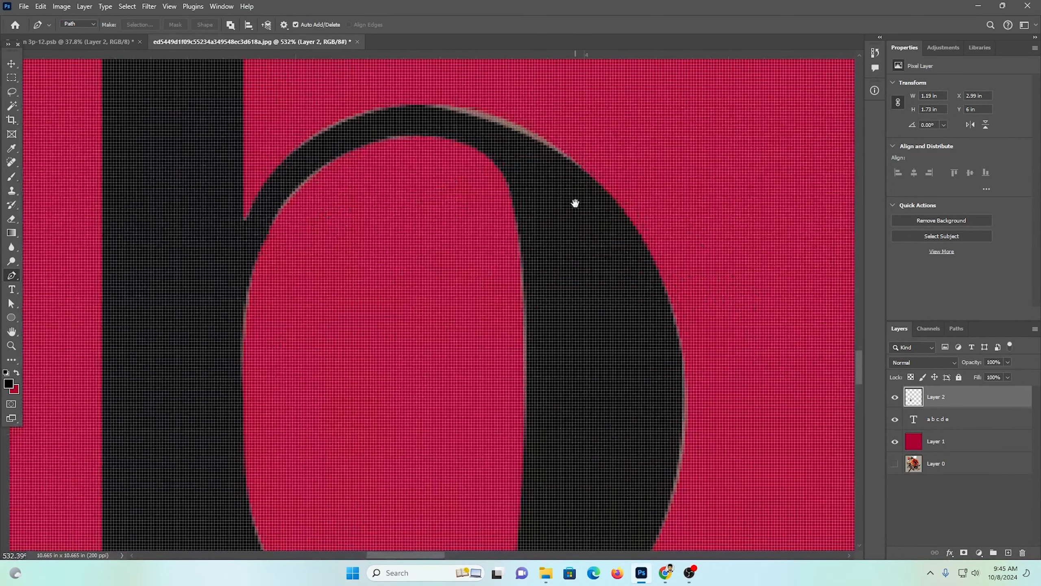
click(896, 397)
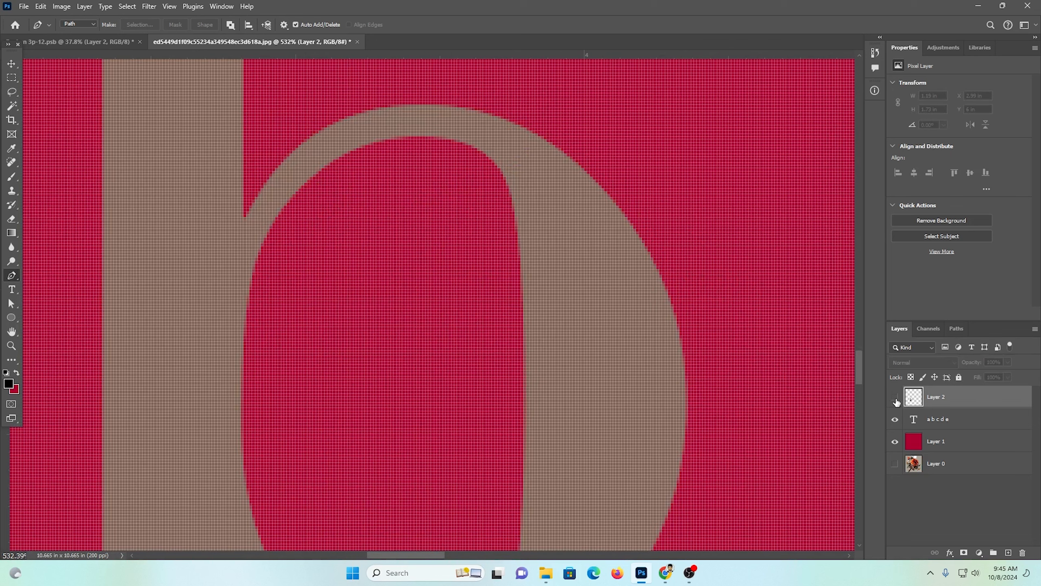
click(896, 397)
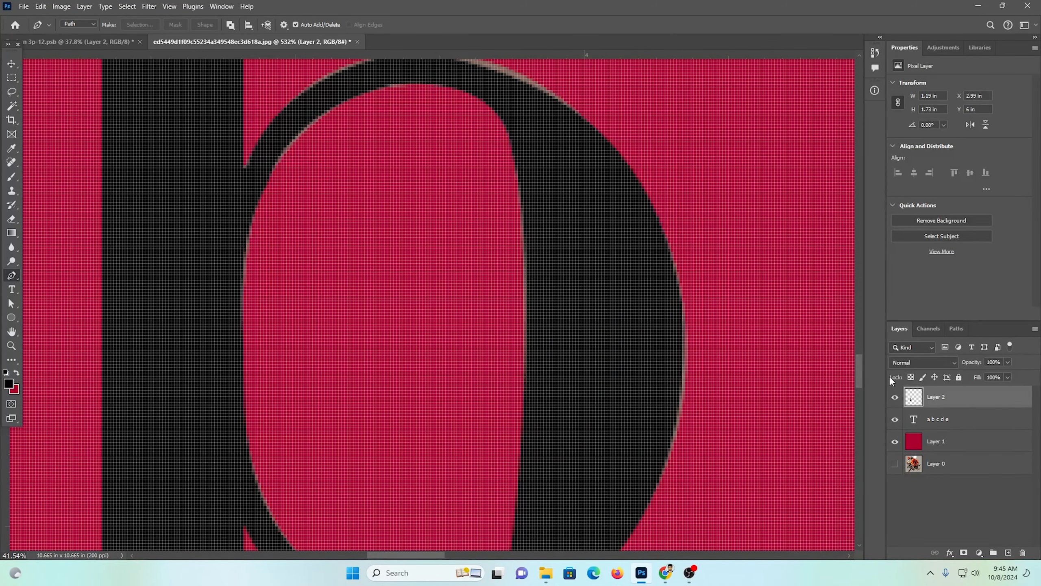
View the whole letter canvas, look at the floral border design document, and return to the practice letters document.
key(ctrl+0)
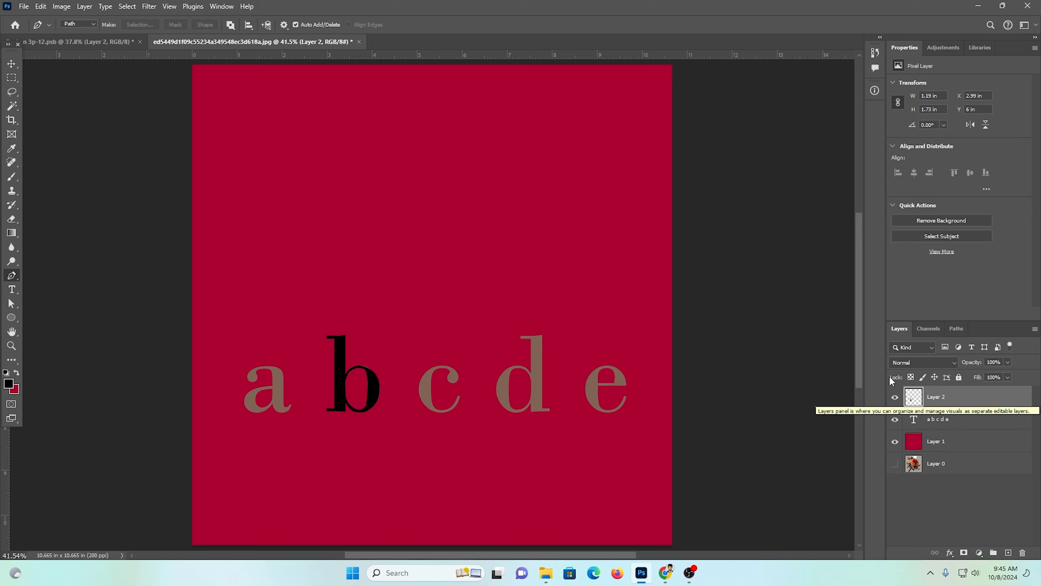
click(78, 41)
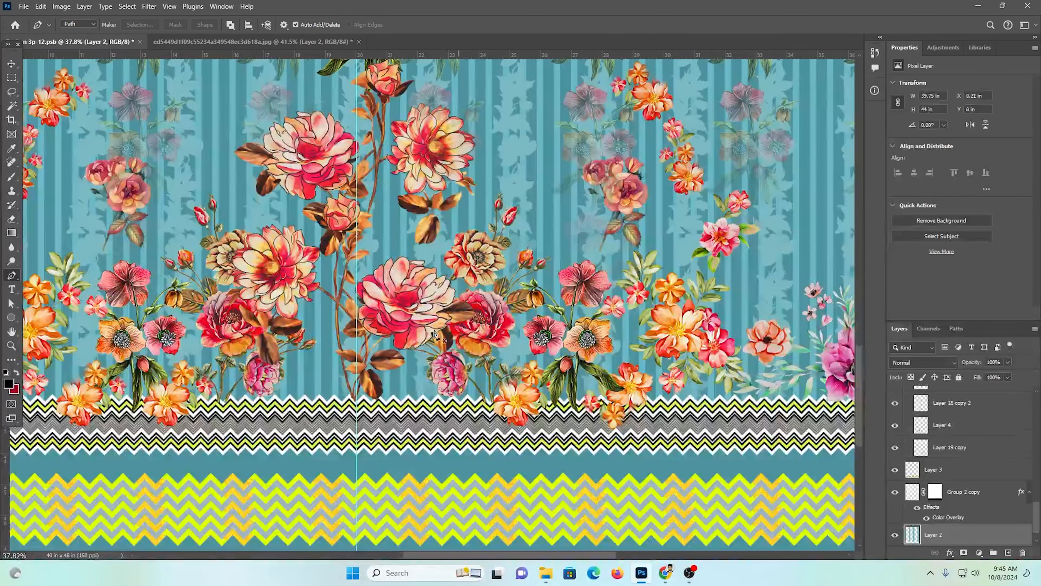
click(227, 40)
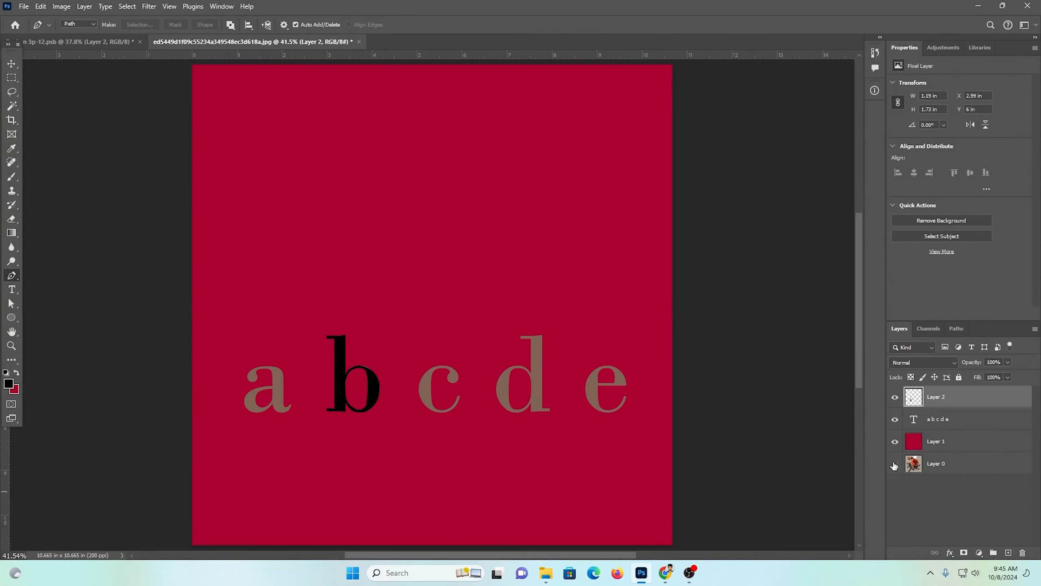
Hide the red Layer 1, view the flower image on Layer 0 behind the letters, and hide Layer 0 as well.
click(894, 441)
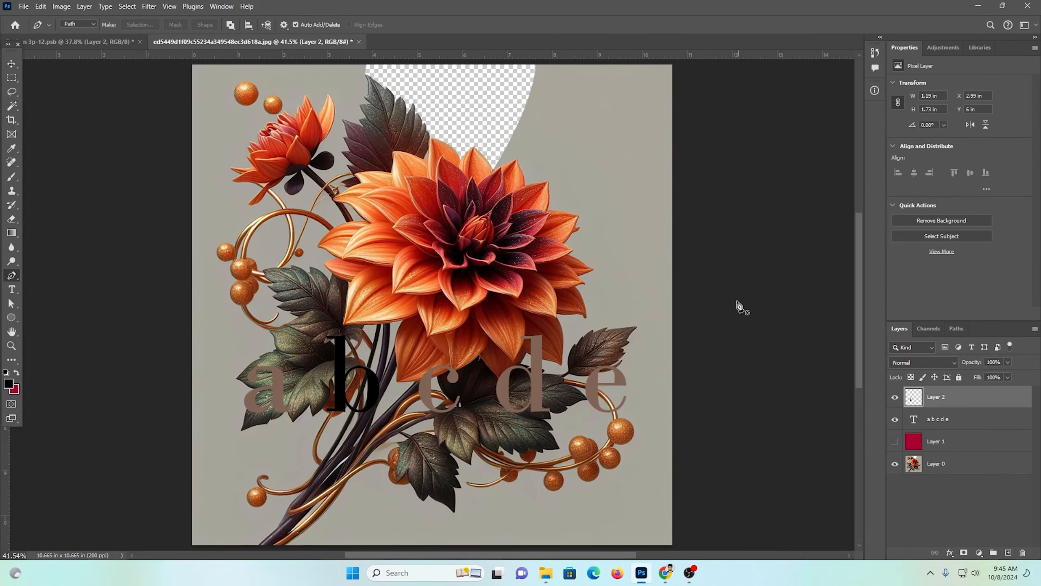
scroll(743, 217, down, 1)
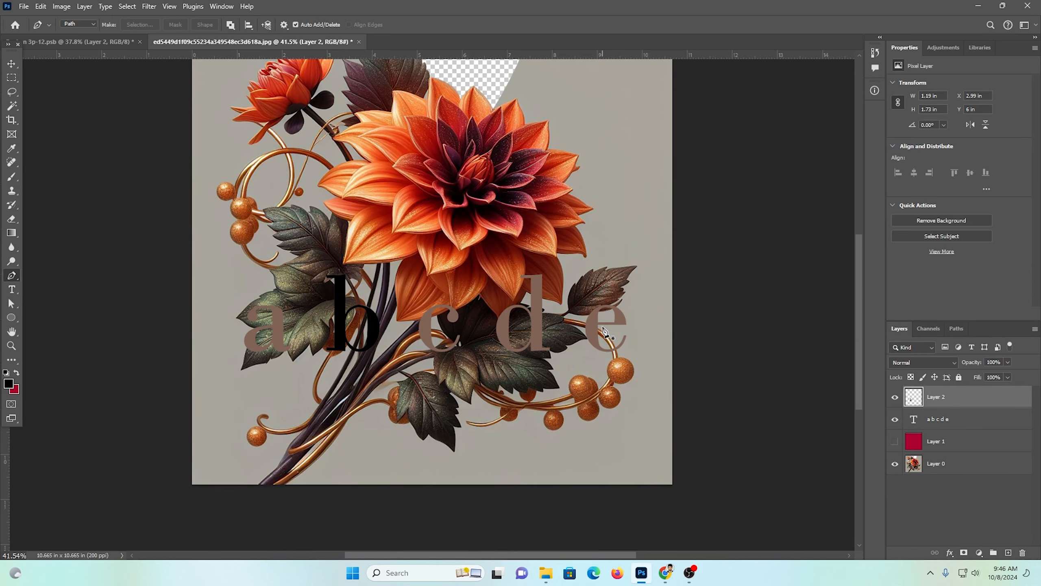
click(894, 464)
alt+scroll(261, 326, up, 5)
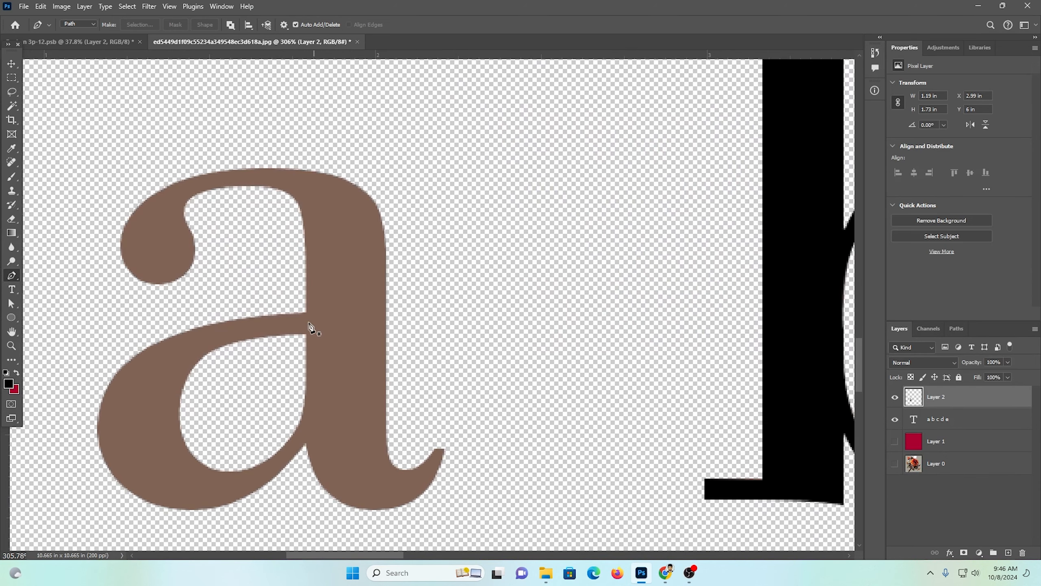